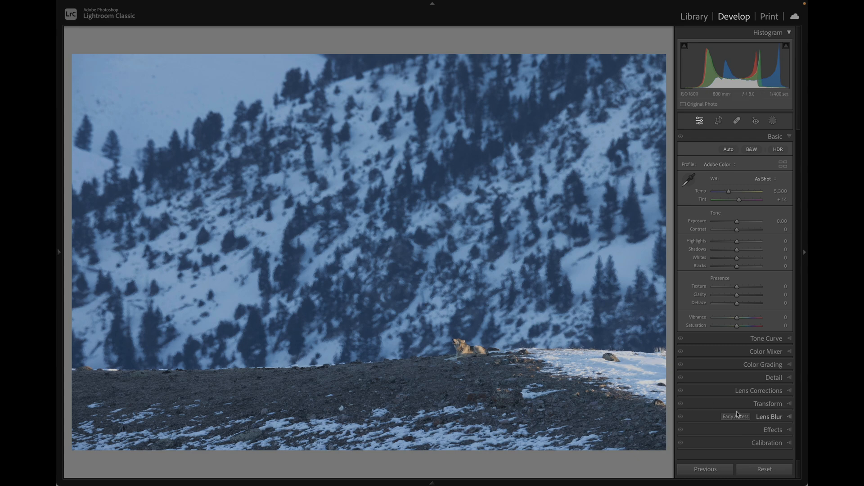
Step: Send the wolf photo from Lightroom Classic to Topaz Photo AI through its processing plug-in
mouse_move(149, 3)
left_click(144, 6)
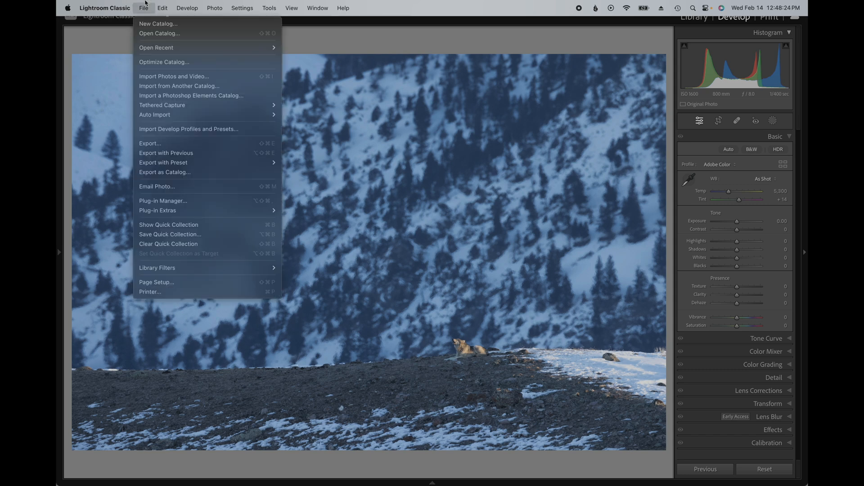
mouse_move(221, 211)
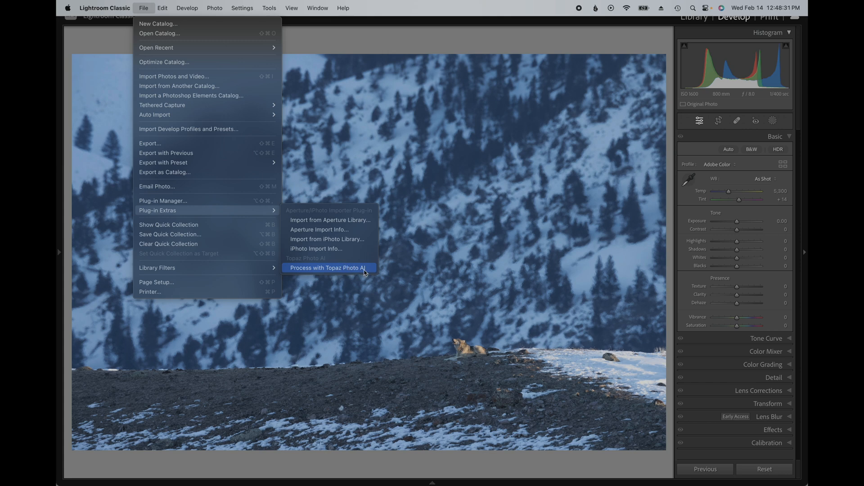
left_click(364, 270)
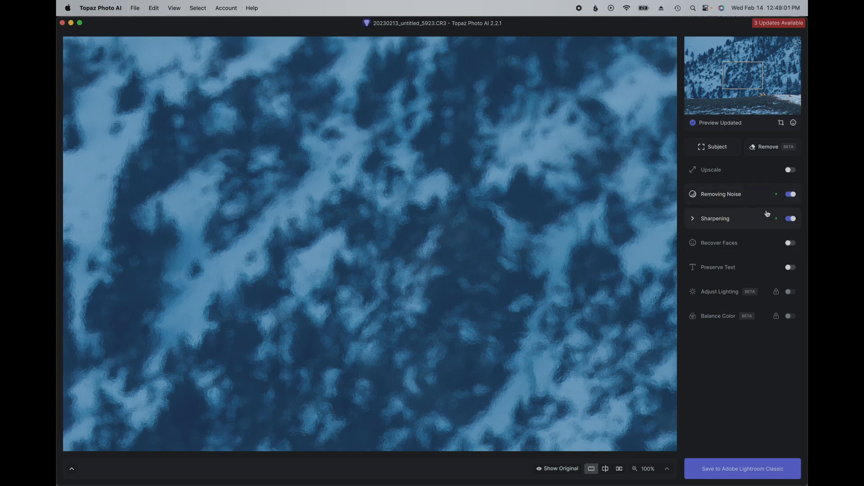
Step: Turn on upscaling for the photo with the howling wolf in view
left_click_drag(646, 295, 540, 131)
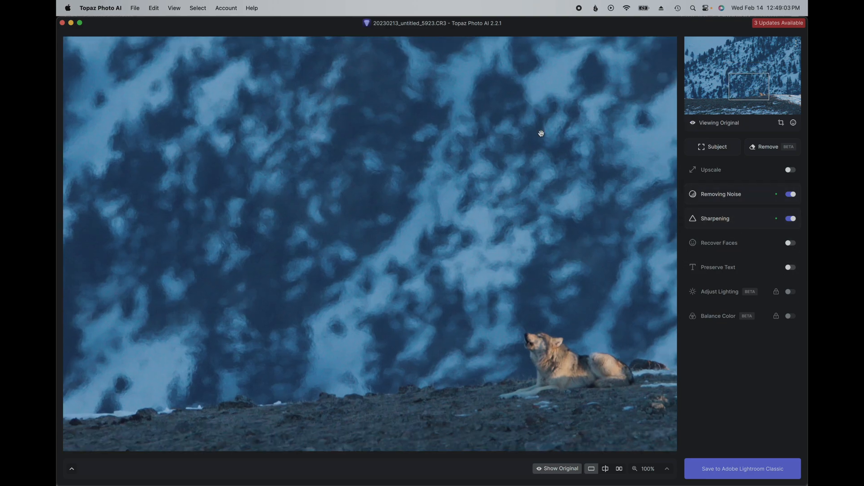
left_click_drag(598, 309, 491, 235)
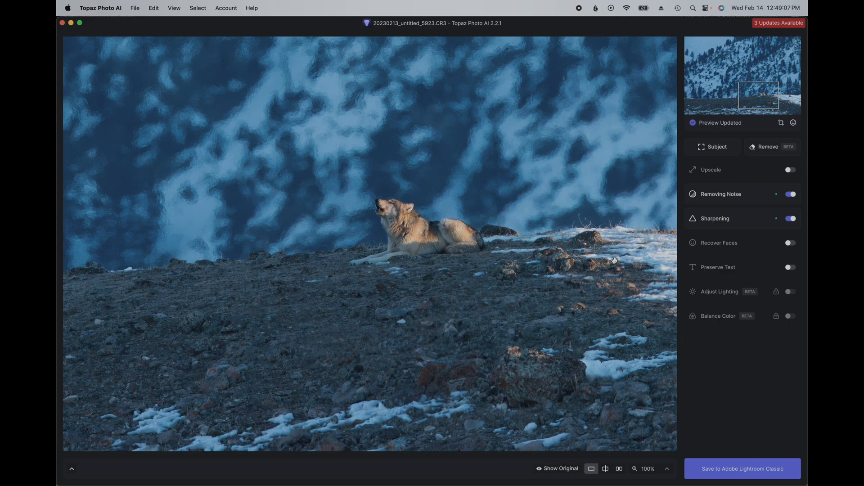
left_click(790, 169)
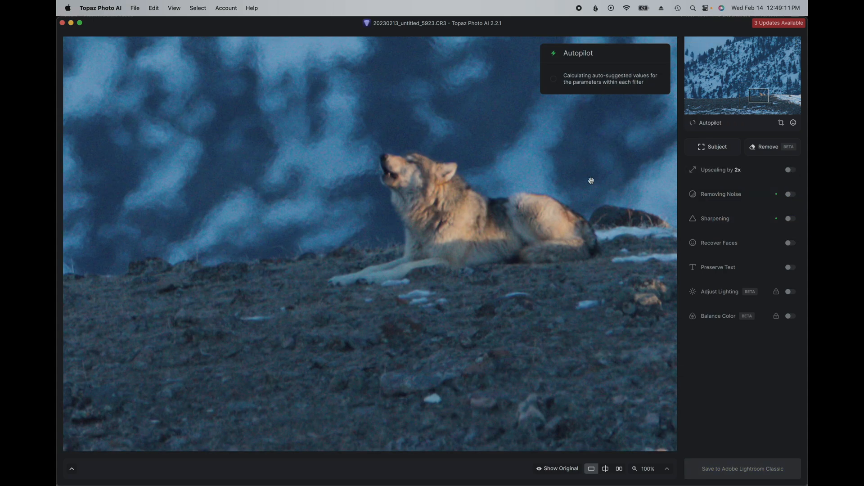
Step: Compare the processed preview with the original, examining the wolf's face, fur and the background at 100% and 200% zoom
left_click_drag(602, 189, 511, 203)
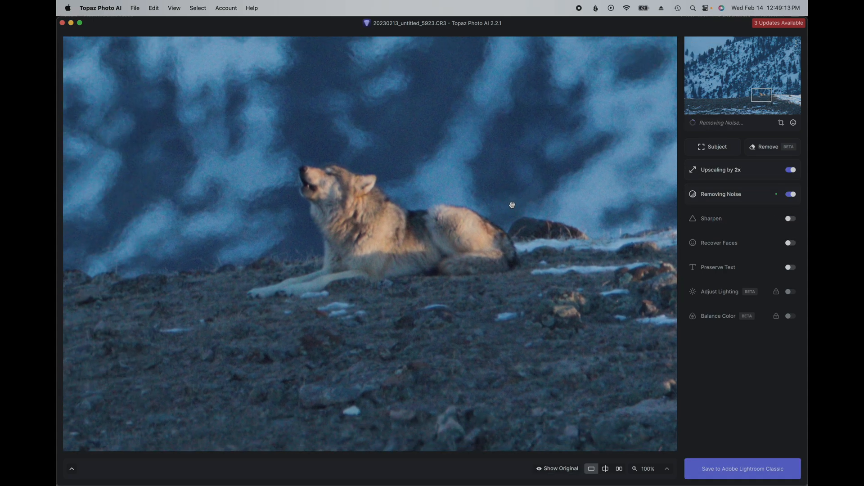
left_click(504, 174)
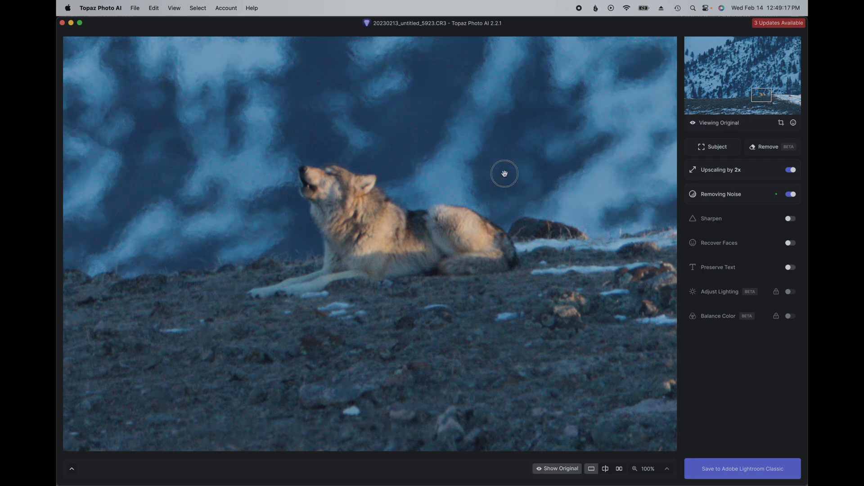
left_click(504, 173)
left_click(505, 174)
left_click(505, 174)
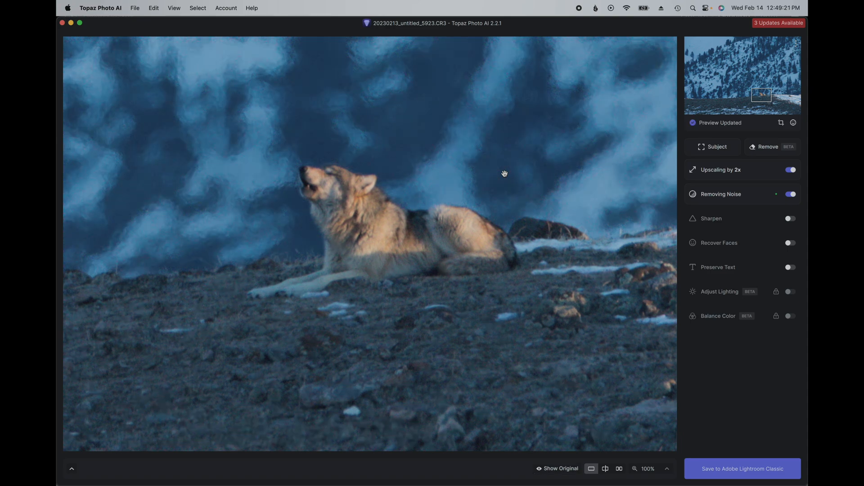
scroll(490, 193, "up", 2)
left_click_drag(483, 188, 437, 240)
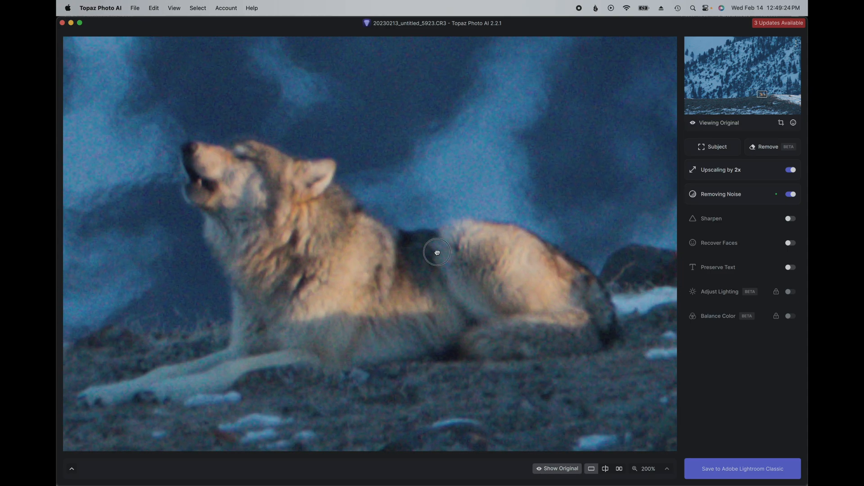
left_click_drag(473, 187, 528, 252)
left_click_drag(464, 284, 487, 271)
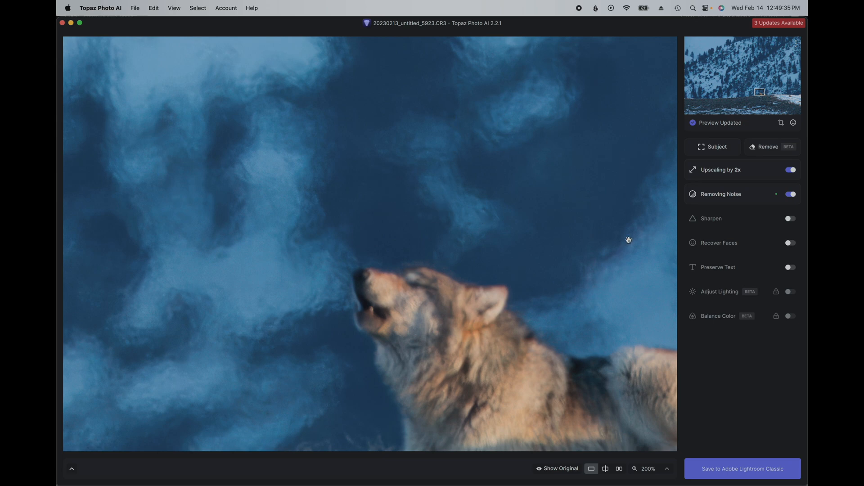
left_click_drag(534, 310, 529, 208)
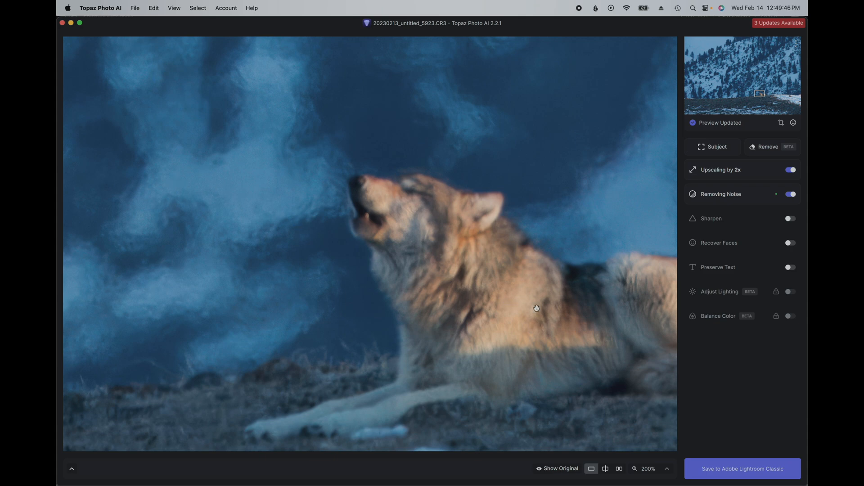
left_click(603, 325)
left_click_drag(604, 326, 572, 251)
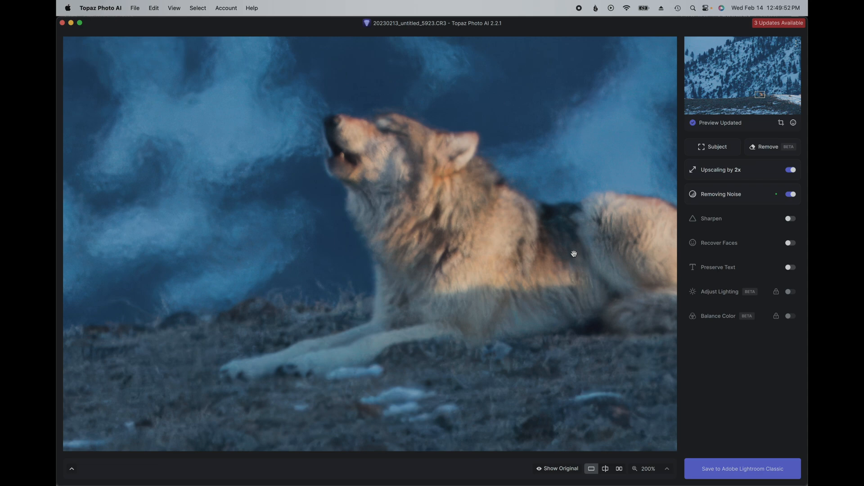
left_click_drag(588, 257, 507, 261)
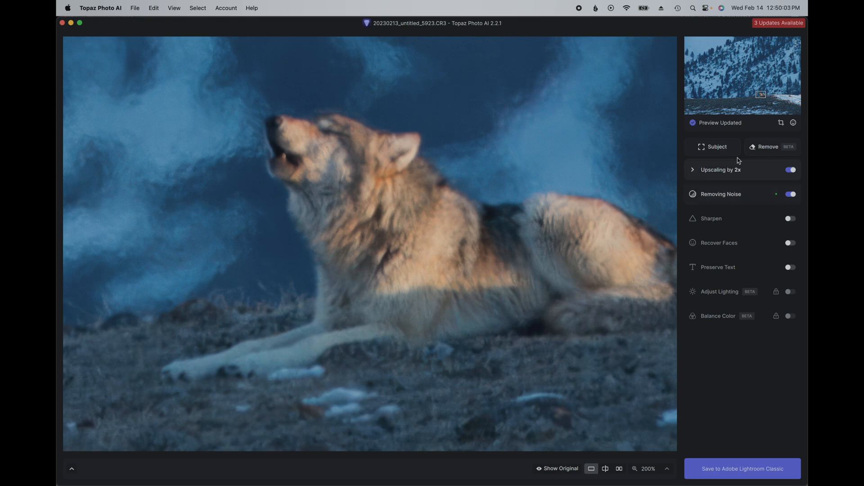
left_click(532, 235)
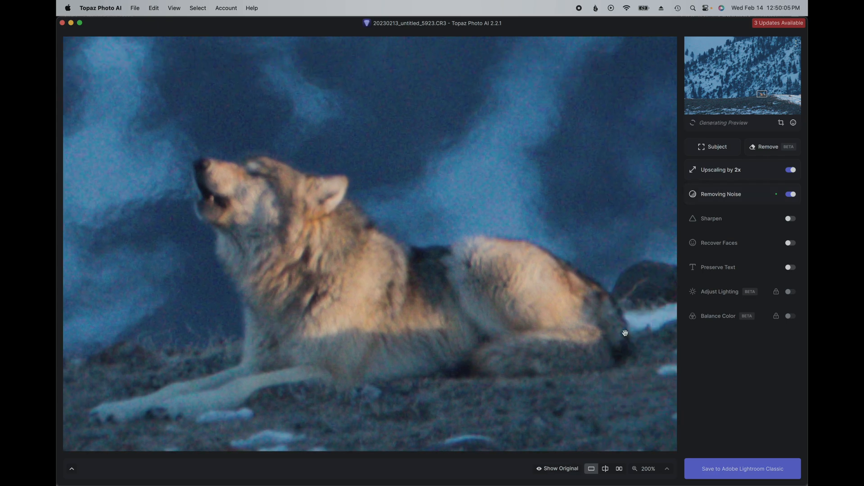
Step: Update Topaz Photo AI to version 2.3.1
left_click(770, 25)
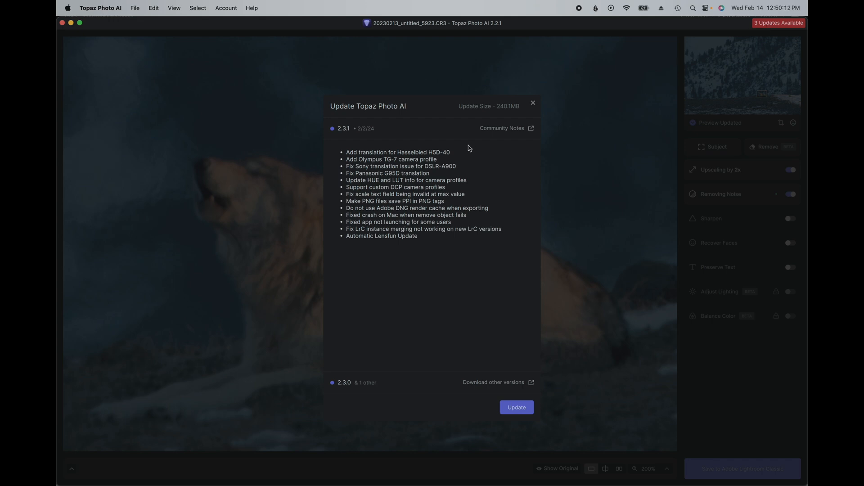
left_click(516, 407)
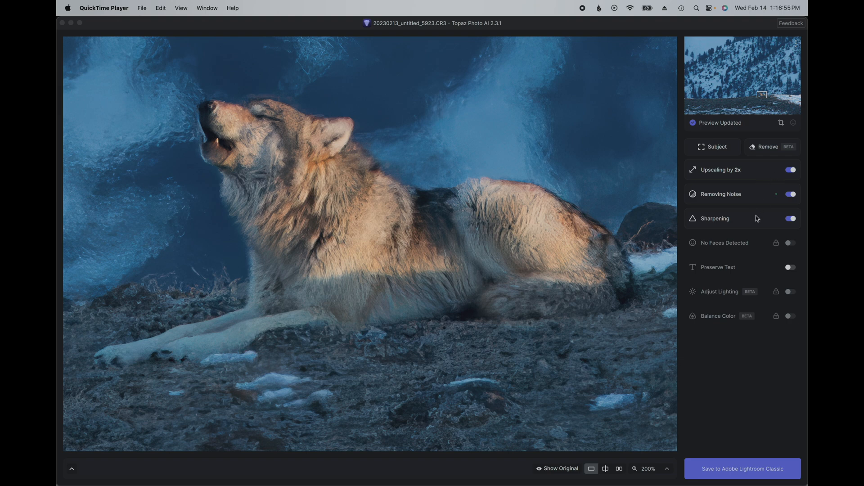
Step: Try the Standard (v2) model in the upscaling settings and switch back to High Fidelity (v2)
left_click(722, 173)
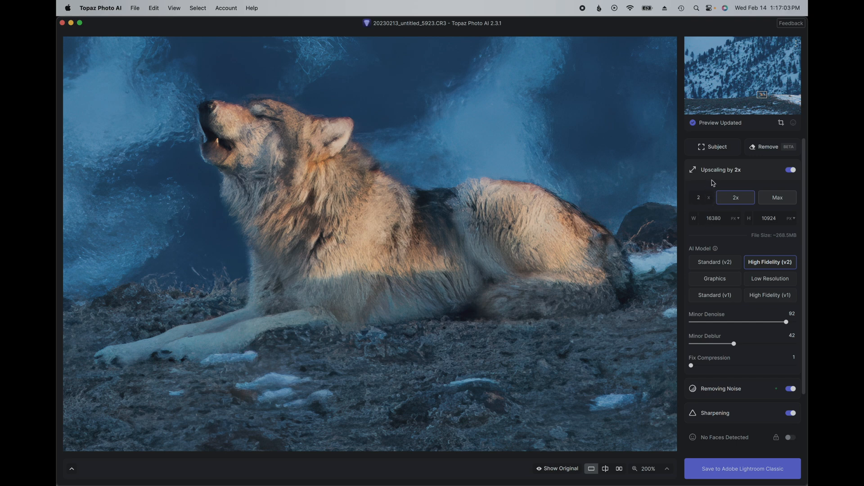
left_click(714, 181)
left_click(725, 179)
scroll(732, 265, "down", 2)
left_click(732, 224)
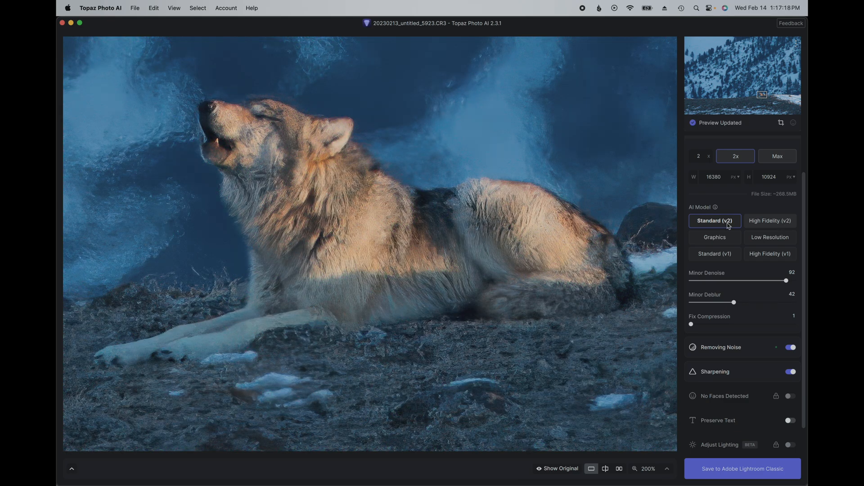
left_click(774, 226)
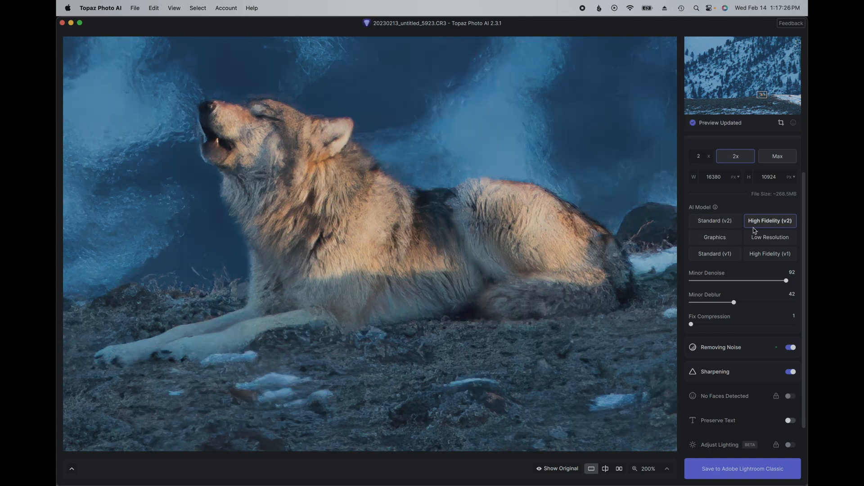
scroll(749, 187, "up", 2)
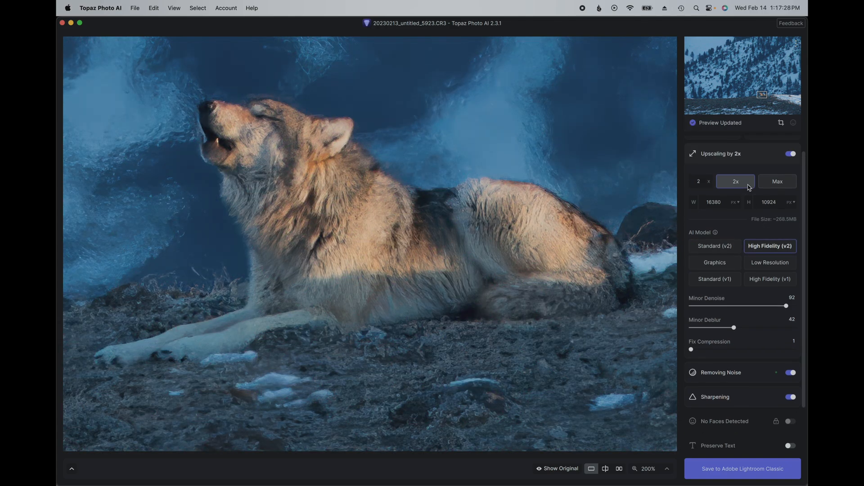
left_click(760, 156)
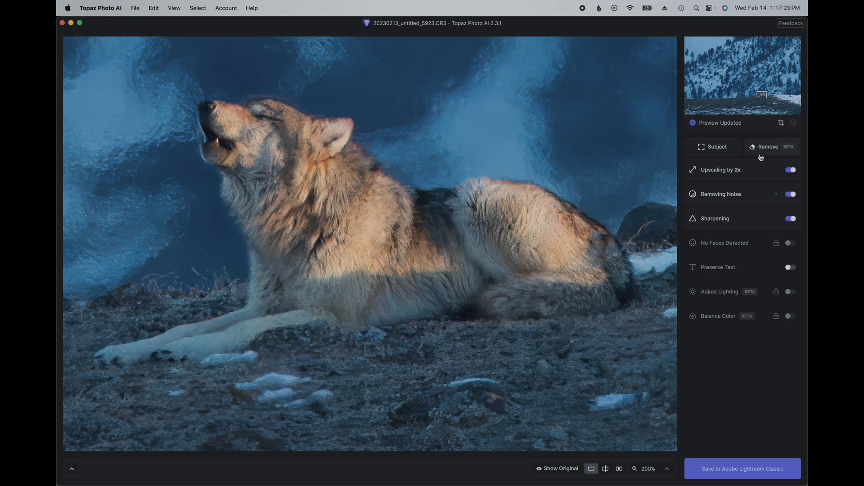
Step: Try noise removal adjustments at Strength 10 and Minor Deblur 1, comparing the preview with the original
left_click(758, 194)
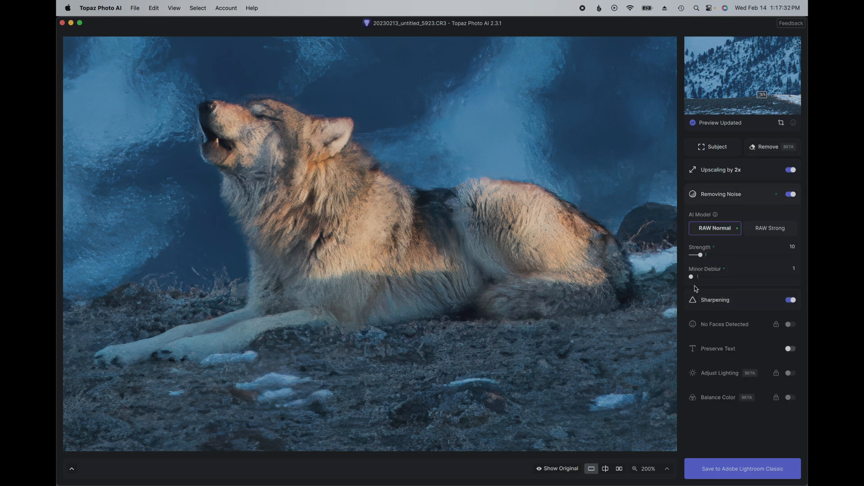
left_click_drag(700, 255, 697, 280)
left_click(587, 163)
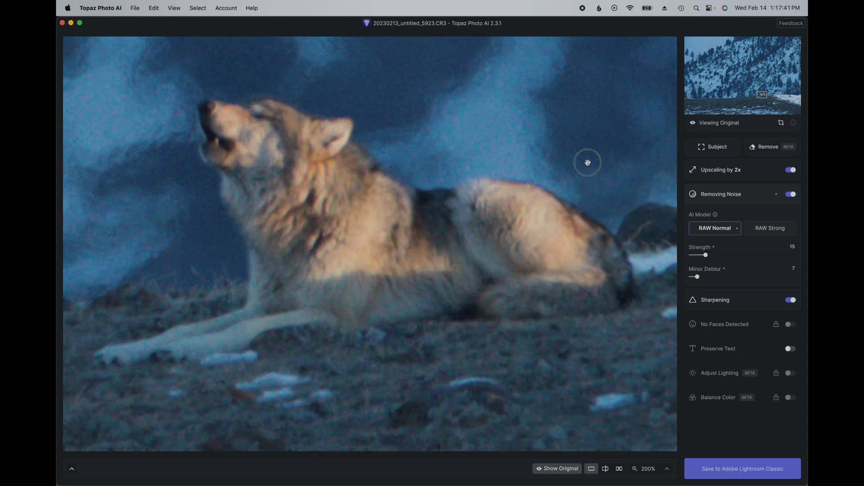
left_click(588, 186)
left_click(588, 187)
left_click_drag(698, 277, 678, 278)
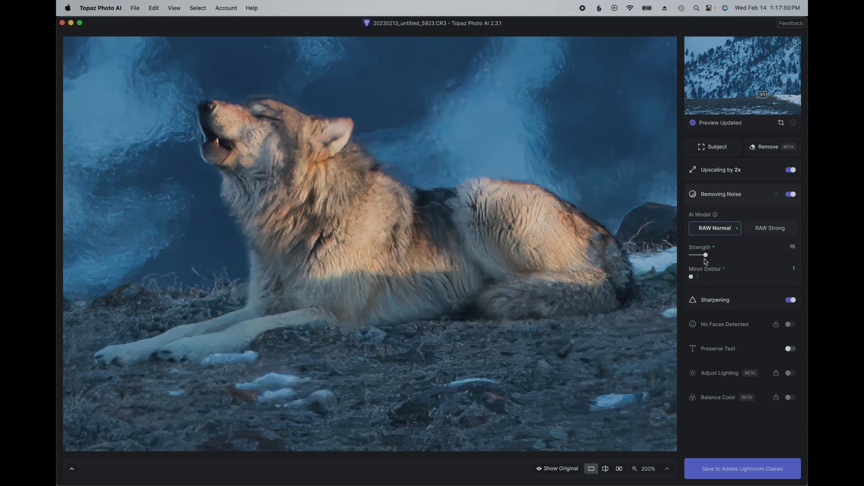
left_click_drag(707, 258, 701, 258)
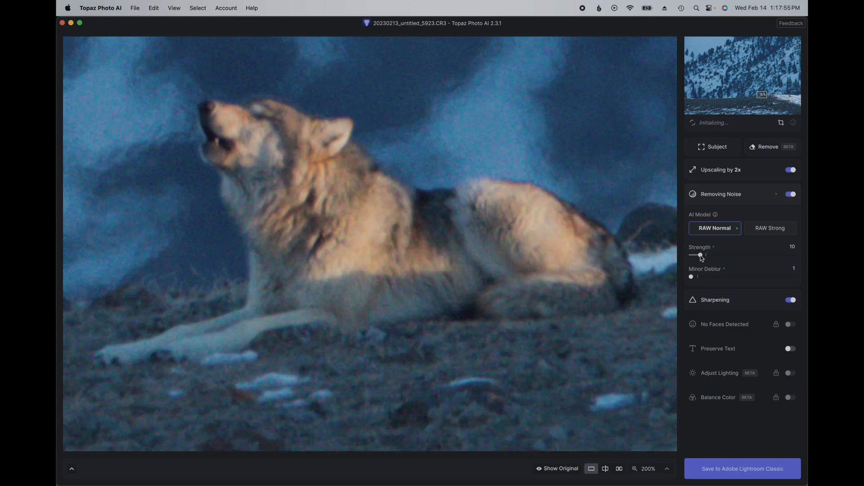
left_click(604, 151)
left_click(634, 157)
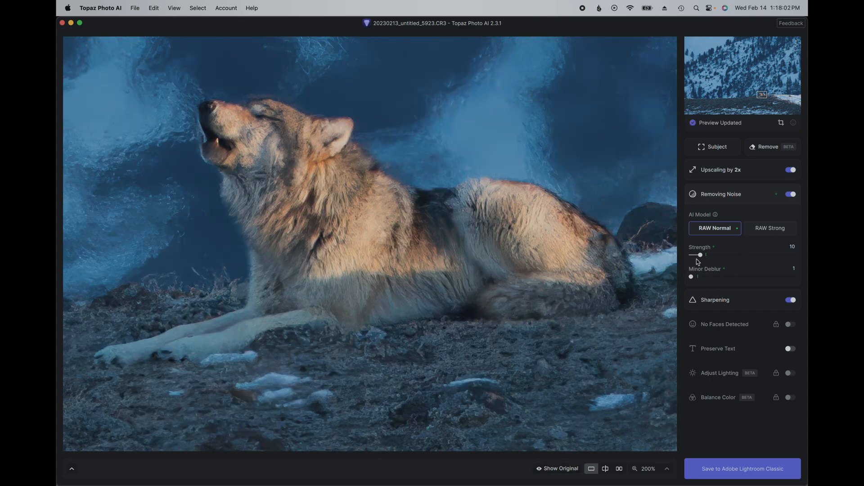
Step: Reduce the noise removal strength to 5, comparing the preview with the original, and collapse the noise settings
left_click_drag(701, 256, 695, 257)
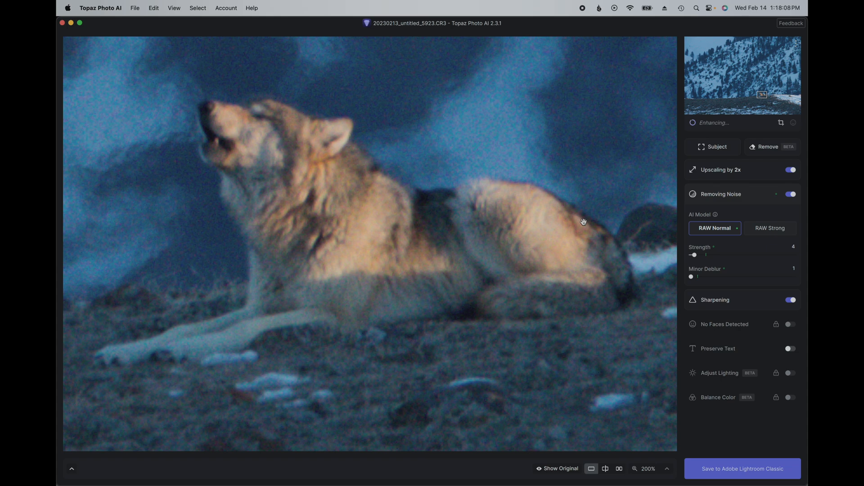
left_click(605, 228)
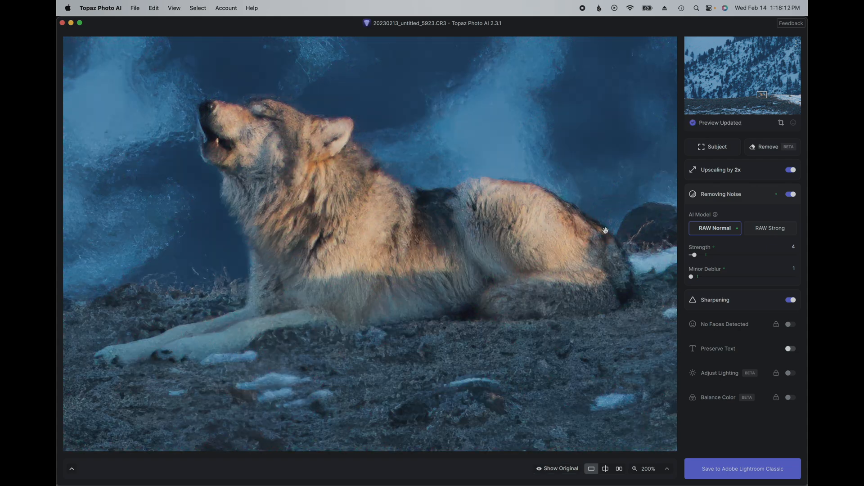
left_click_drag(700, 257, 671, 255)
left_click(524, 301)
left_click(435, 140)
left_click(692, 256)
left_click(260, 216)
left_click(241, 239)
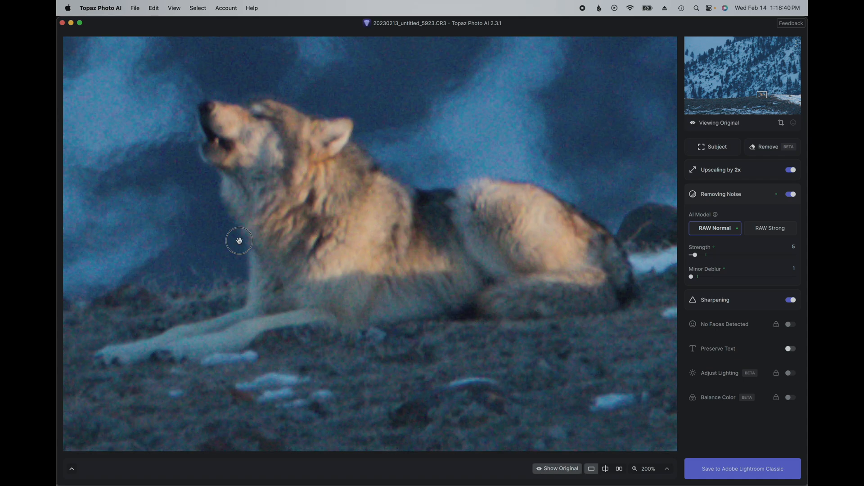
left_click(248, 280)
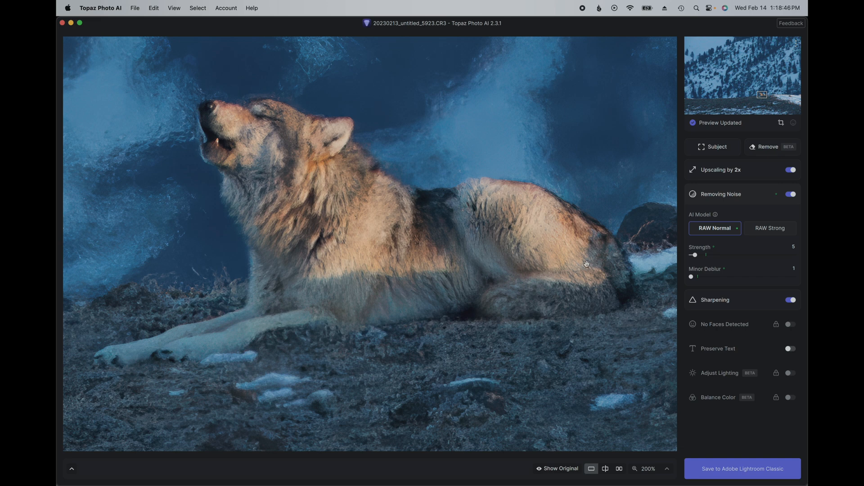
left_click(760, 197)
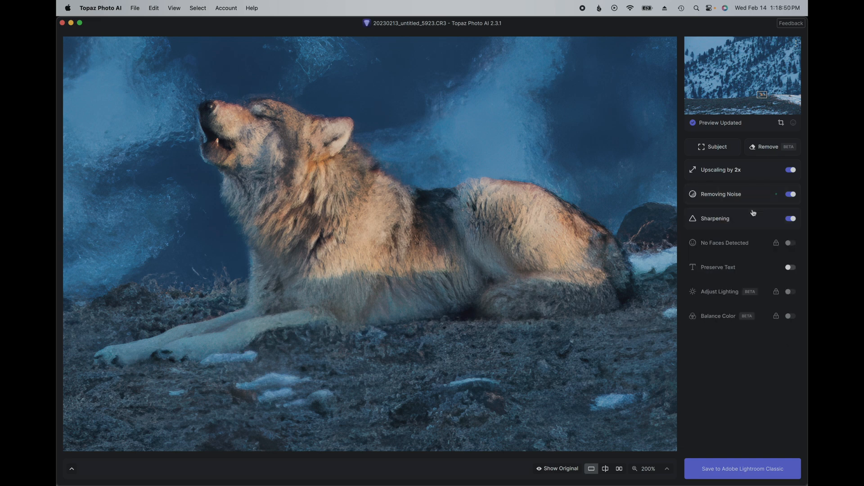
Step: Open the sharpening settings and examine the whole photo, then the wolf's fur and surrounding edges at 200% in the preview
left_click(753, 217)
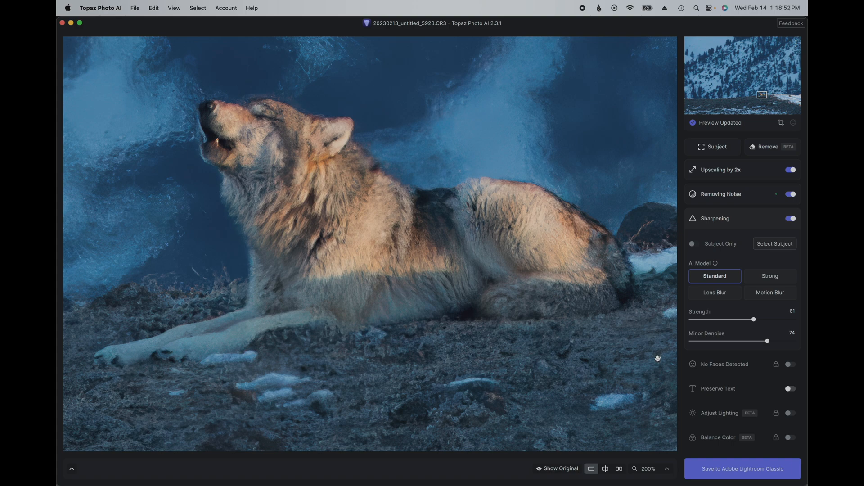
left_click(666, 470)
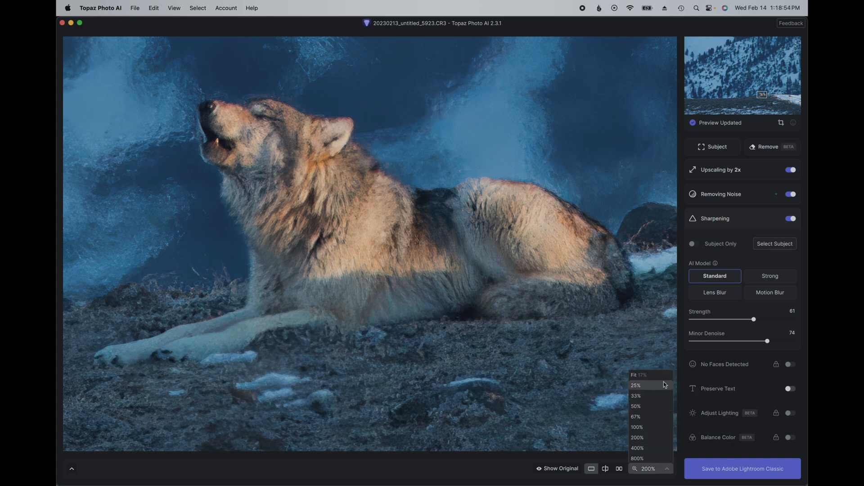
left_click(639, 375)
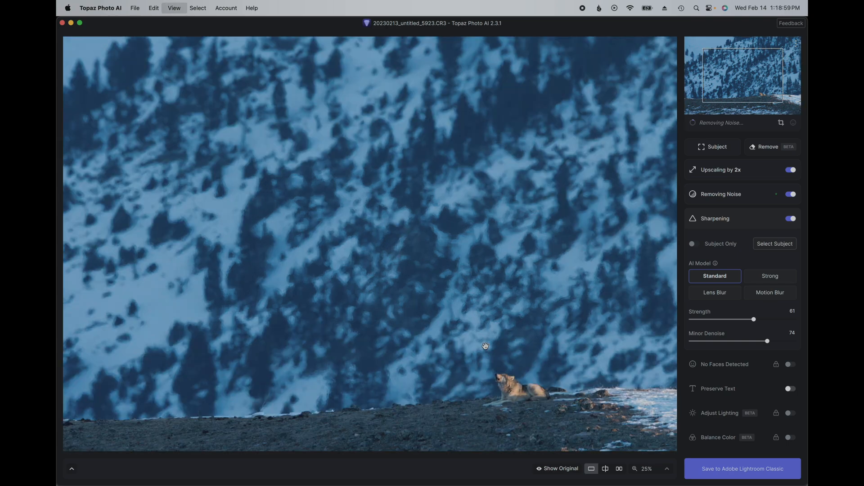
left_click(485, 345)
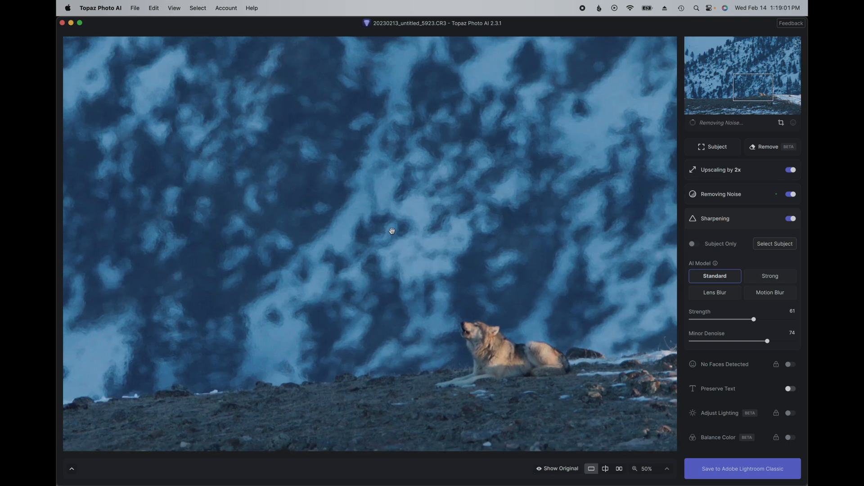
left_click_drag(407, 241, 239, 71)
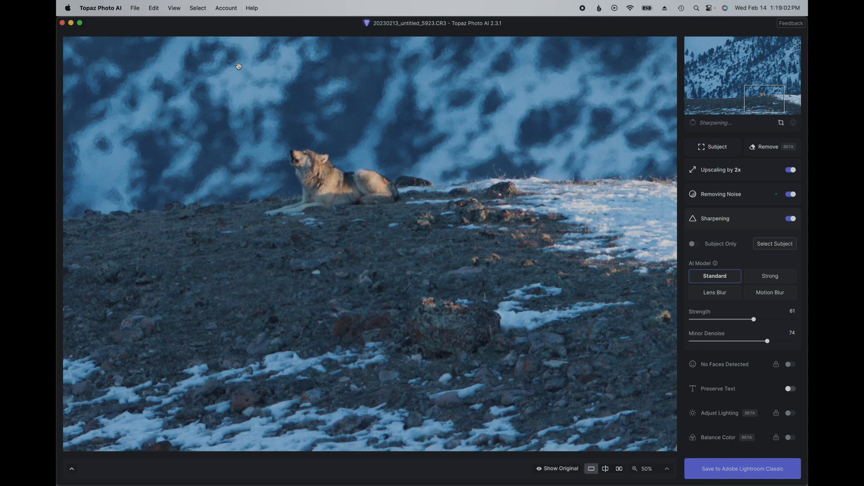
key("super+equal")
key("super+equal")
left_click_drag(274, 112, 417, 295)
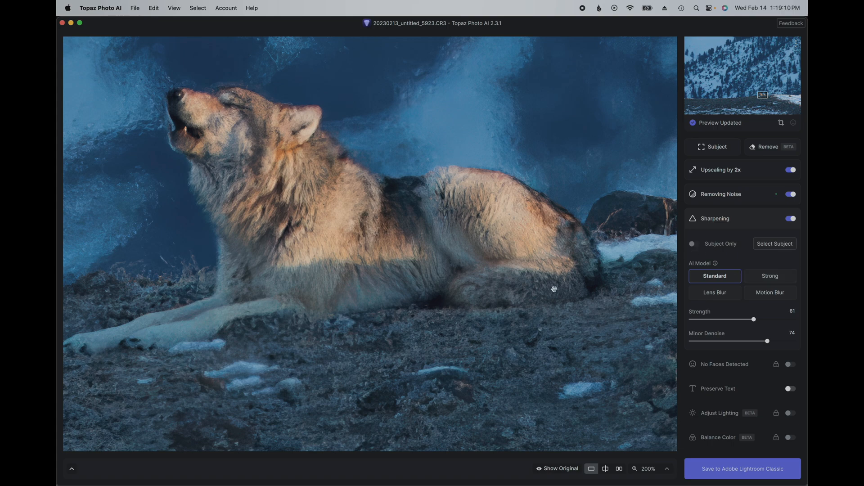
left_click_drag(505, 290, 587, 288)
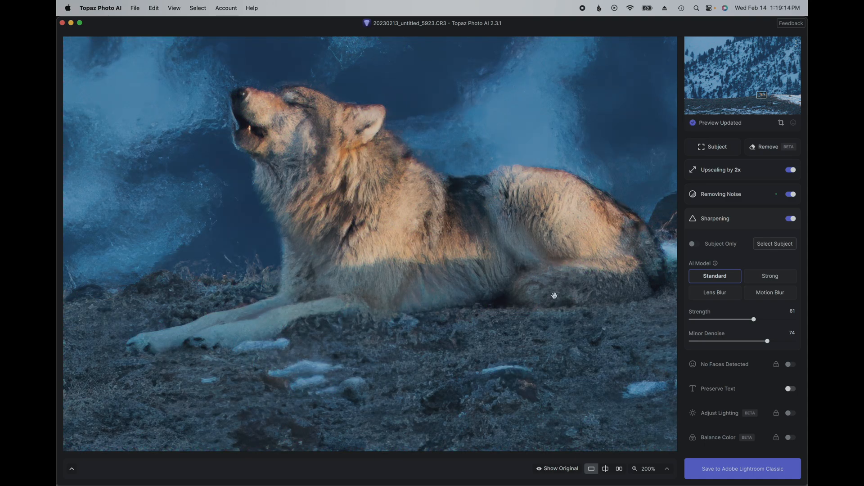
left_click_drag(559, 263, 529, 230)
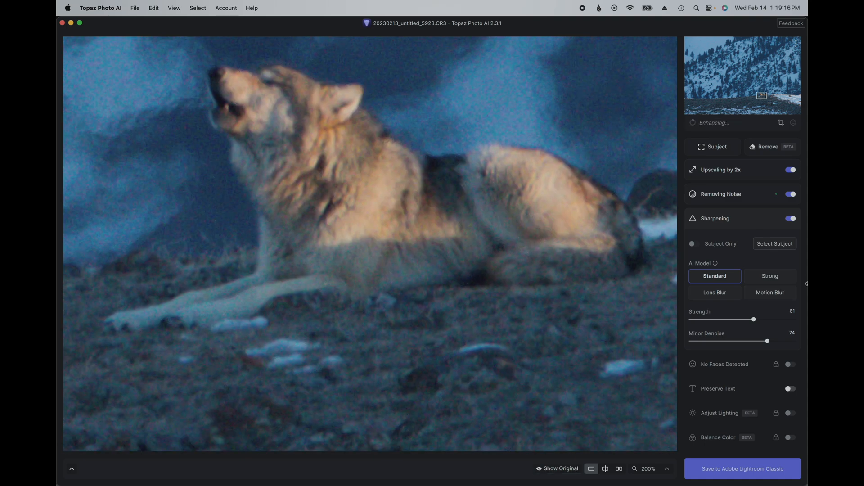
Step: Start a custom subject selection for sharpening and paint the wolf's body, head and legs into the mask with a 110 px Regular Brush
left_click(756, 243)
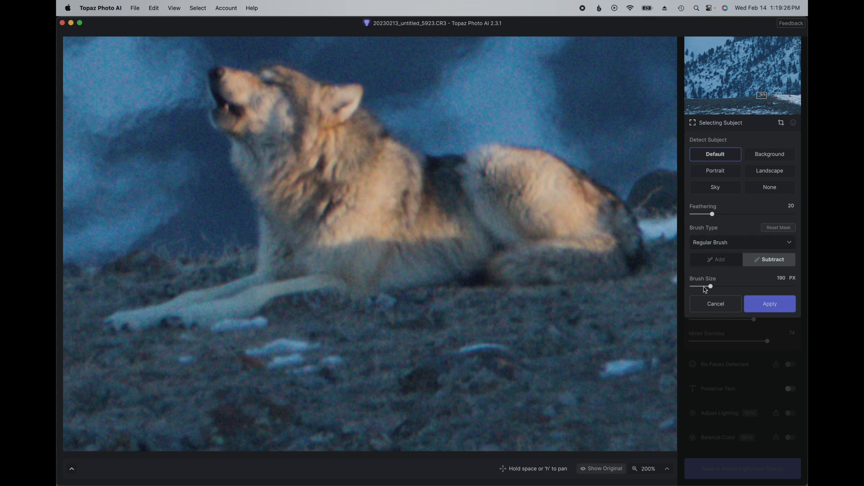
left_click_drag(704, 289, 702, 287)
left_click_drag(373, 162, 374, 164)
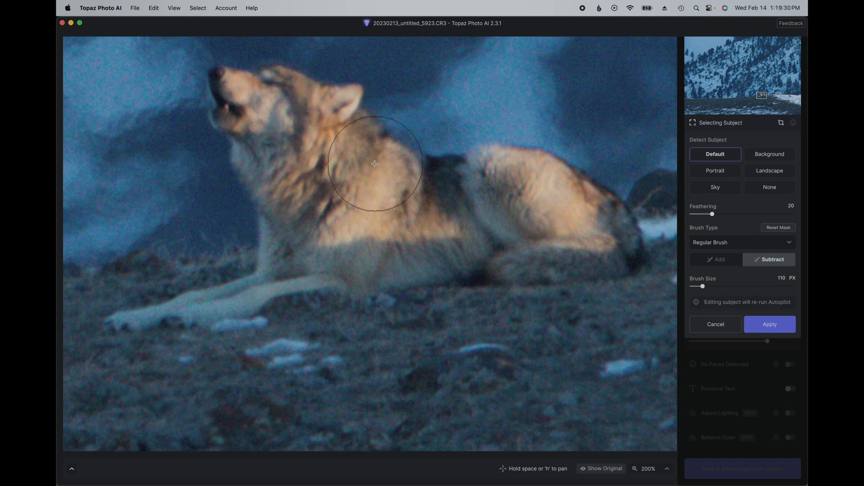
left_click(717, 259)
mouse_move(321, 189)
left_mouse_down()
mouse_move(317, 161)
mouse_move(246, 110)
mouse_move(331, 135)
mouse_move(405, 200)
mouse_move(538, 204)
mouse_move(619, 238)
mouse_move(375, 229)
mouse_move(291, 245)
mouse_move(301, 261)
mouse_move(256, 286)
mouse_move(127, 305)
mouse_move(376, 245)
left_mouse_up()
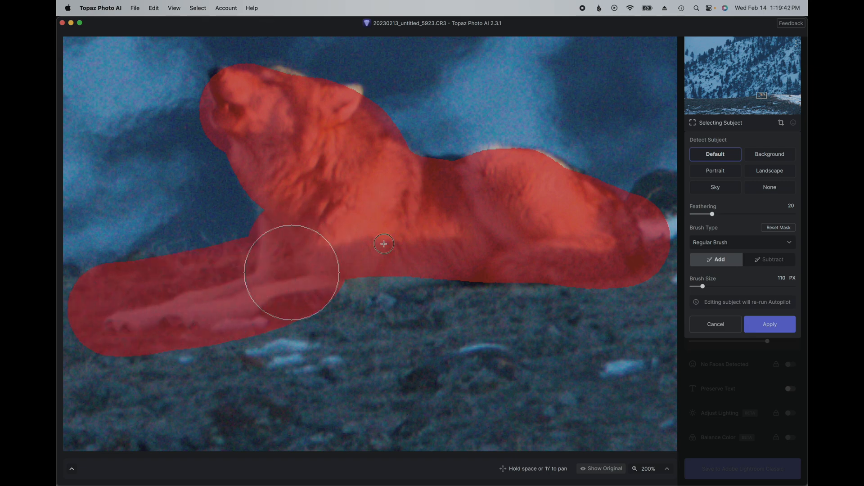
mouse_move(520, 247)
left_mouse_down()
mouse_move(521, 198)
mouse_move(490, 191)
mouse_move(569, 206)
mouse_move(607, 226)
left_mouse_up()
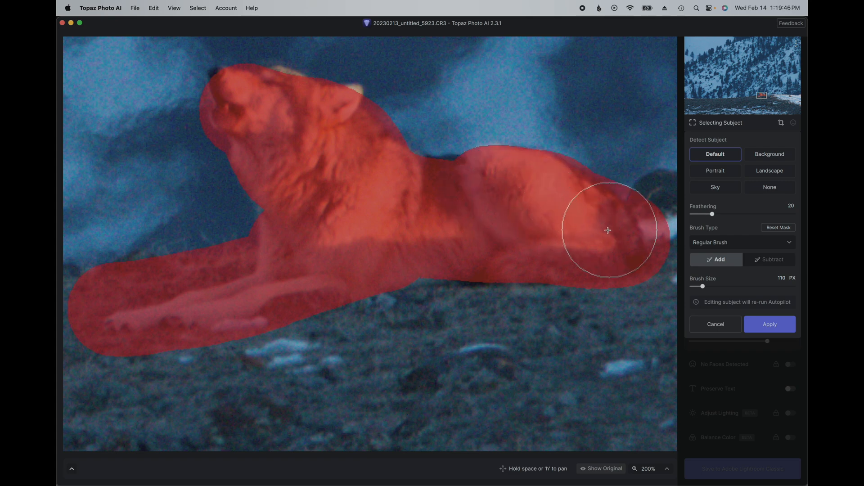
mouse_move(369, 138)
left_mouse_down()
mouse_move(373, 161)
mouse_move(361, 161)
mouse_move(343, 136)
left_mouse_up()
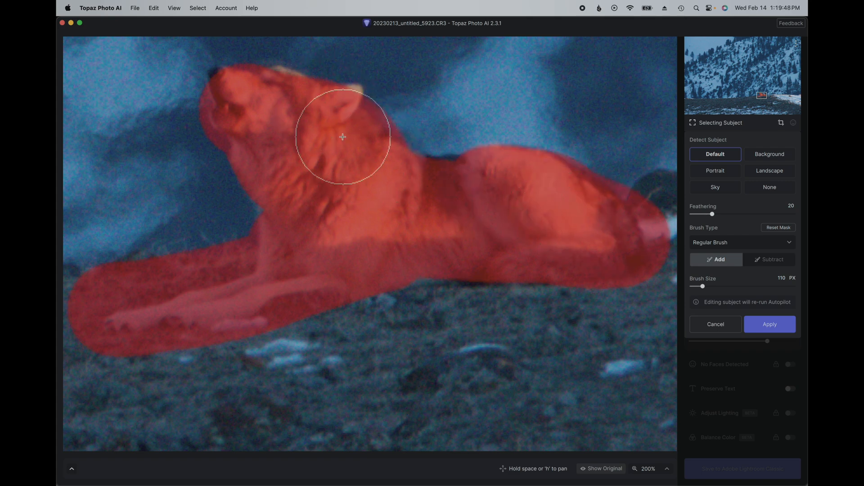
Step: Reduce the brush size to 80 px and add the missed edges of the wolf's ear, head and belly to the mask
key("bracketleft")
key("bracketleft")
key("bracketleft")
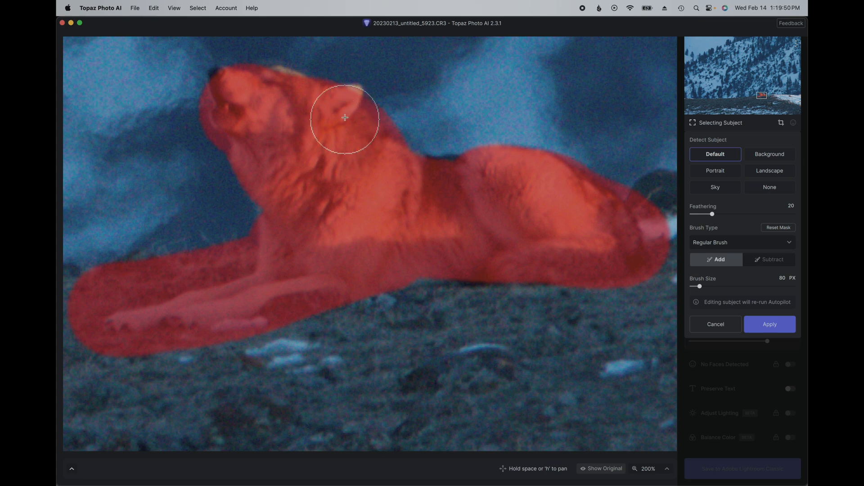
left_click_drag(346, 113, 342, 146)
left_click_drag(283, 84, 334, 146)
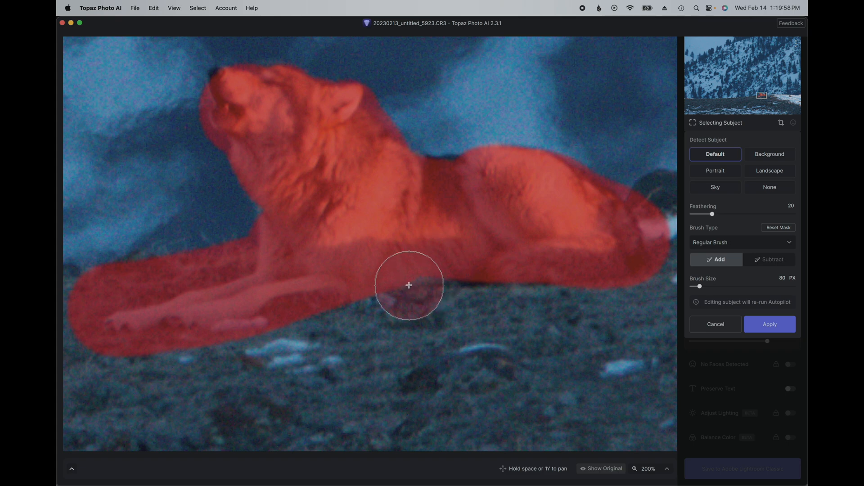
left_click(482, 273)
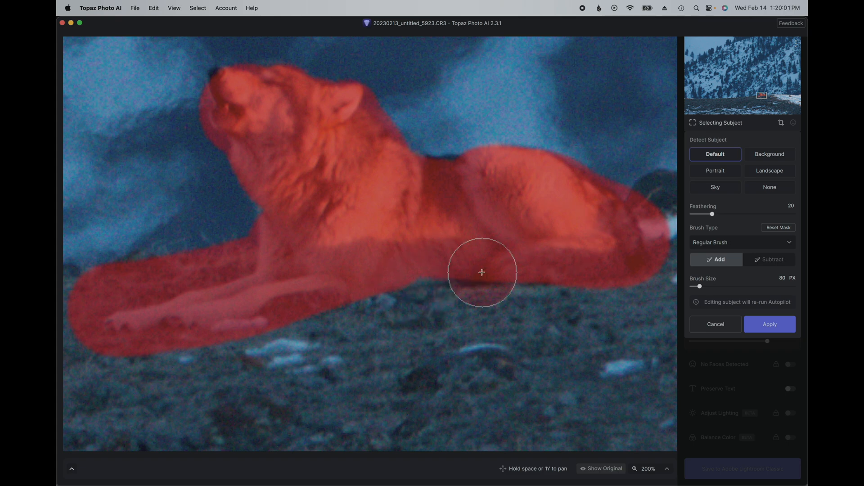
Step: Set the mask feathering to 100 and the brush size to 1102 px, and paint the entire foreground ground into the subject mask
key("super+minus")
key("super+minus")
key("super+minus")
key("super+minus")
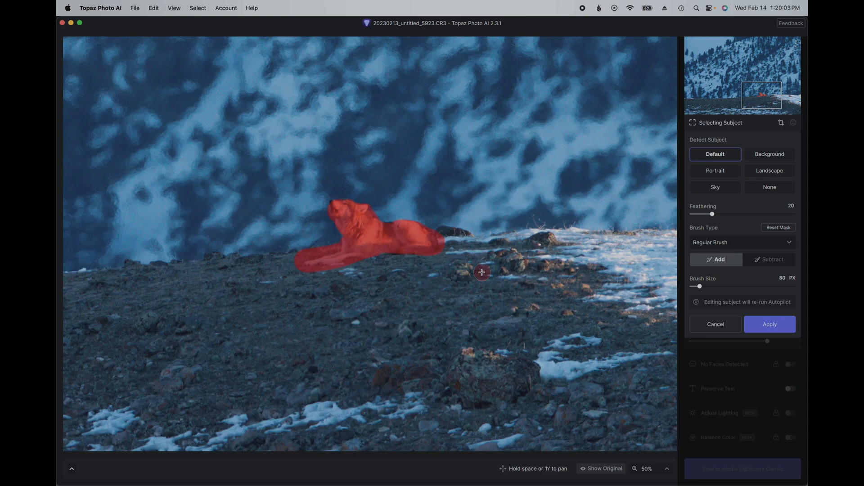
key("super+minus")
key("super+minus")
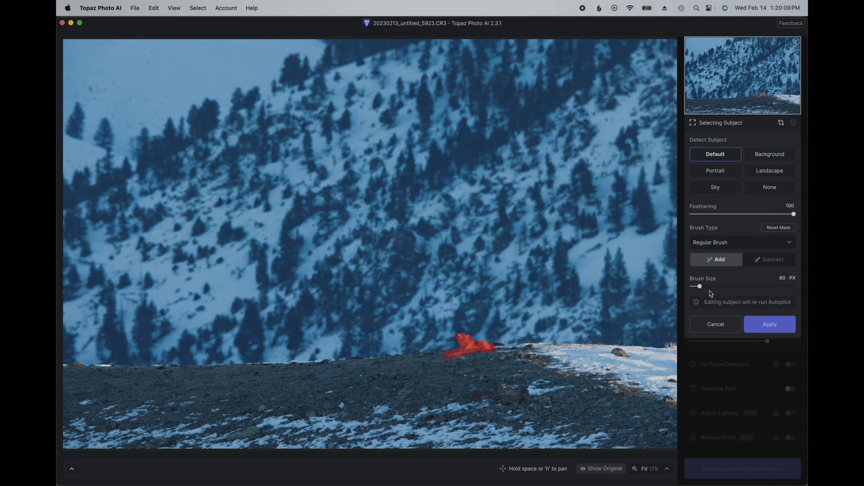
left_click_drag(712, 287, 779, 289)
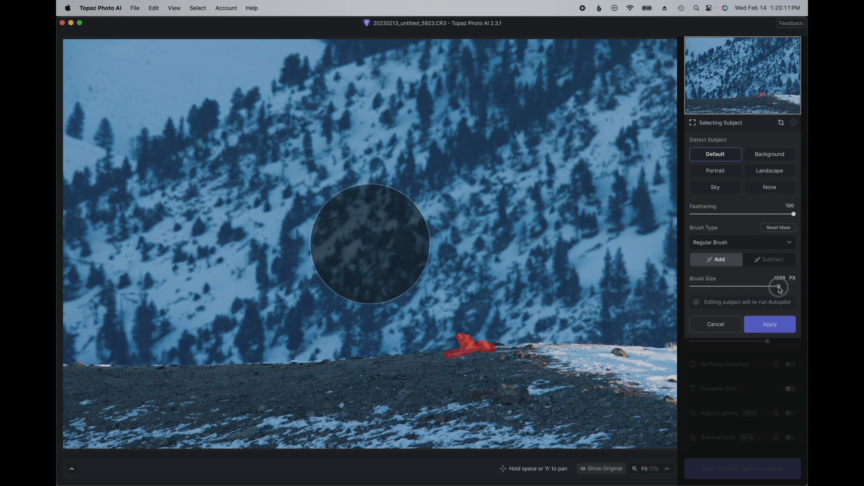
mouse_move(477, 403)
left_mouse_down()
mouse_move(450, 404)
mouse_move(582, 384)
mouse_move(601, 395)
left_mouse_up()
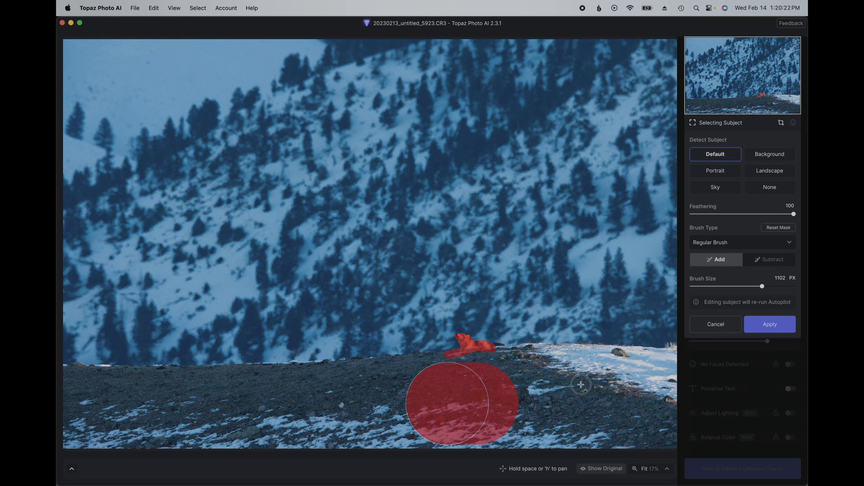
mouse_move(442, 396)
left_mouse_down()
mouse_move(470, 396)
mouse_move(301, 401)
left_mouse_up()
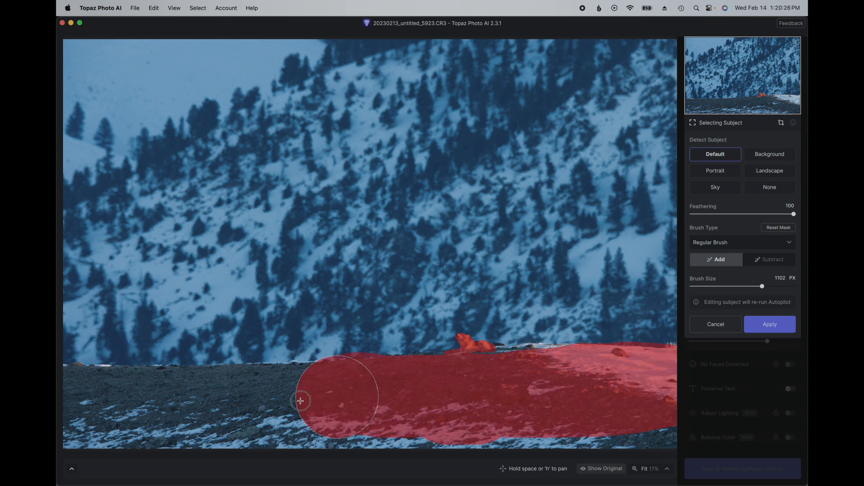
mouse_move(107, 405)
left_mouse_down()
mouse_move(66, 406)
mouse_move(164, 452)
mouse_move(318, 439)
mouse_move(362, 421)
mouse_move(484, 445)
left_mouse_up()
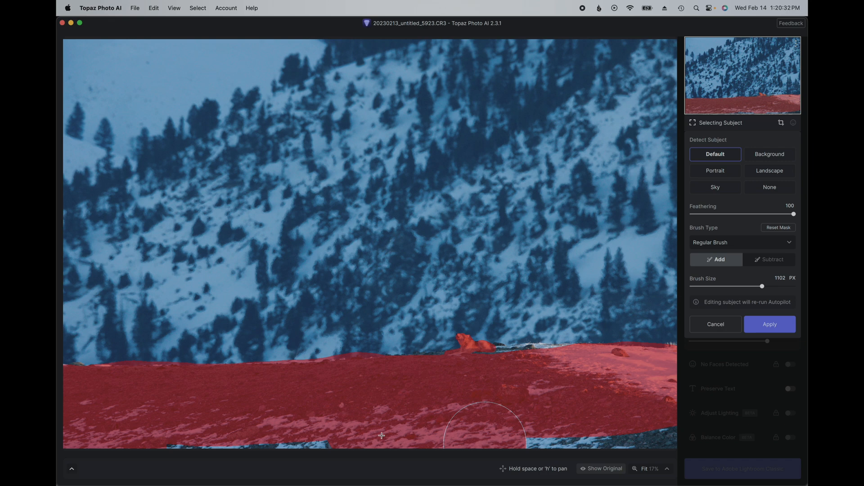
mouse_move(251, 436)
left_mouse_down()
mouse_move(142, 428)
mouse_move(512, 419)
left_mouse_up()
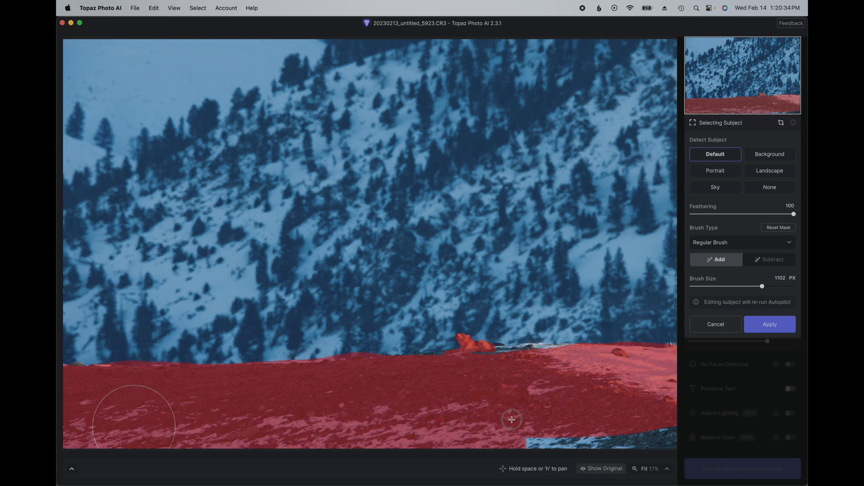
mouse_move(623, 426)
left_mouse_down()
mouse_move(675, 434)
mouse_move(646, 414)
left_mouse_up()
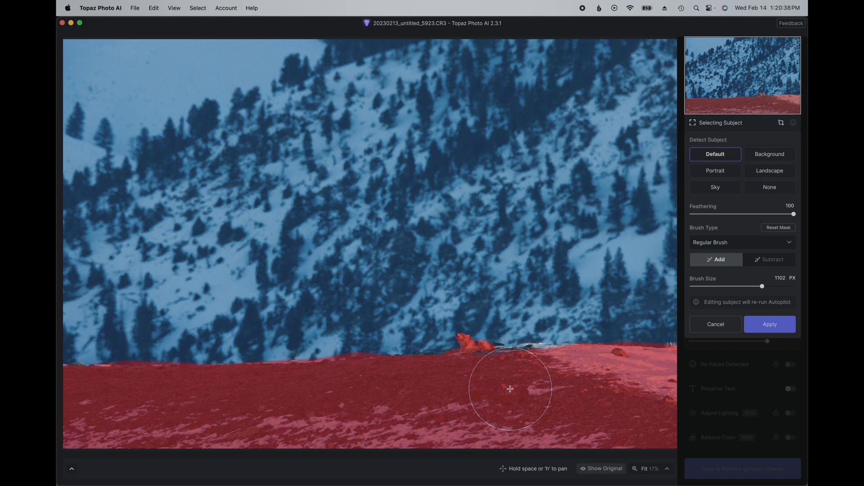
Step: Reduce the brush size to 200 px and extend the mask along the ridge edge on both sides of the wolf
key("super+equal")
key("super+equal")
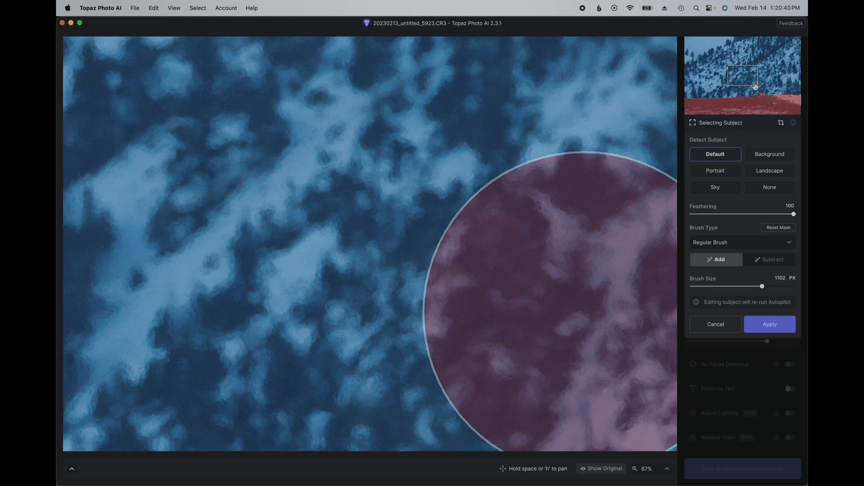
left_click_drag(740, 77, 767, 100)
key("bracketleft")
key("bracketleft")
key("bracketleft")
key("bracketleft")
key("bracketleft")
key("bracketleft")
key("bracketleft")
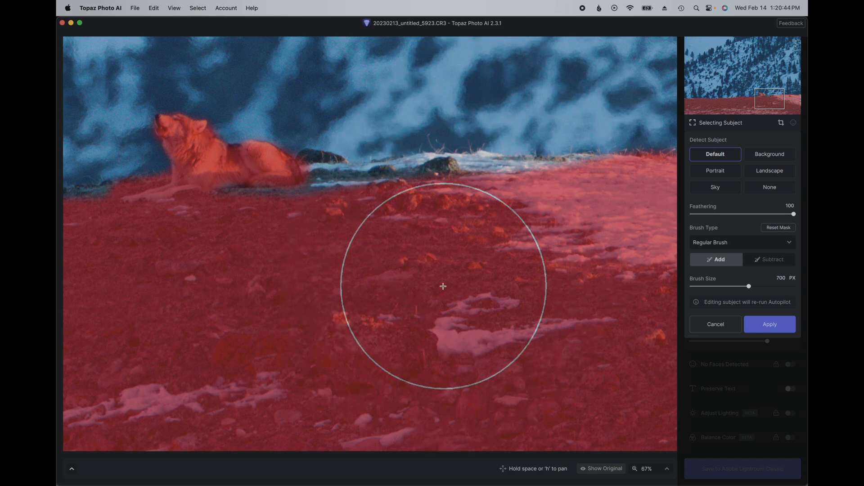
key("bracketleft")
key("bracketleft")
mouse_move(263, 203)
left_mouse_down()
mouse_move(322, 203)
mouse_move(315, 194)
mouse_move(322, 187)
mouse_move(396, 192)
mouse_move(383, 190)
mouse_move(432, 181)
mouse_move(527, 191)
mouse_move(603, 180)
left_mouse_up()
left_click_drag(769, 99, 748, 101)
mouse_move(504, 179)
left_mouse_down()
mouse_move(473, 175)
mouse_move(539, 169)
mouse_move(463, 179)
mouse_move(427, 173)
mouse_move(454, 175)
mouse_move(382, 186)
left_mouse_up()
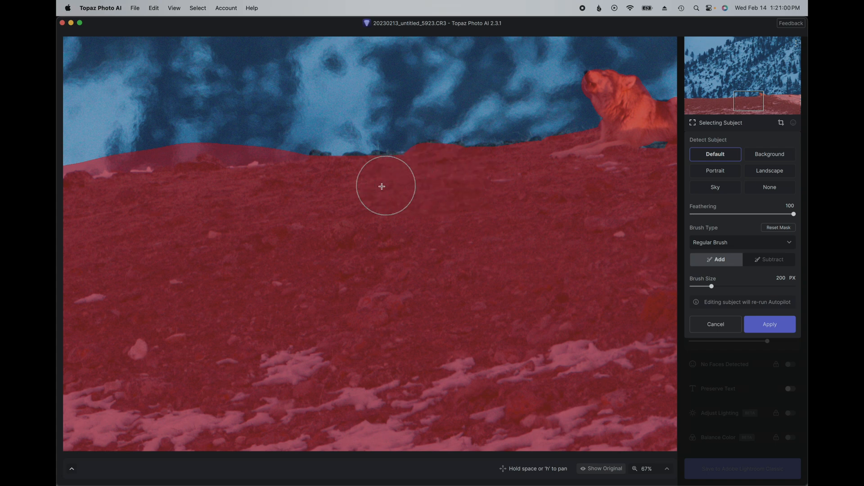
Step: Subtract the mask overspill on the blurred background above the ridge line, working towards the ridge's far end from the wolf
left_click_drag(751, 105, 734, 99)
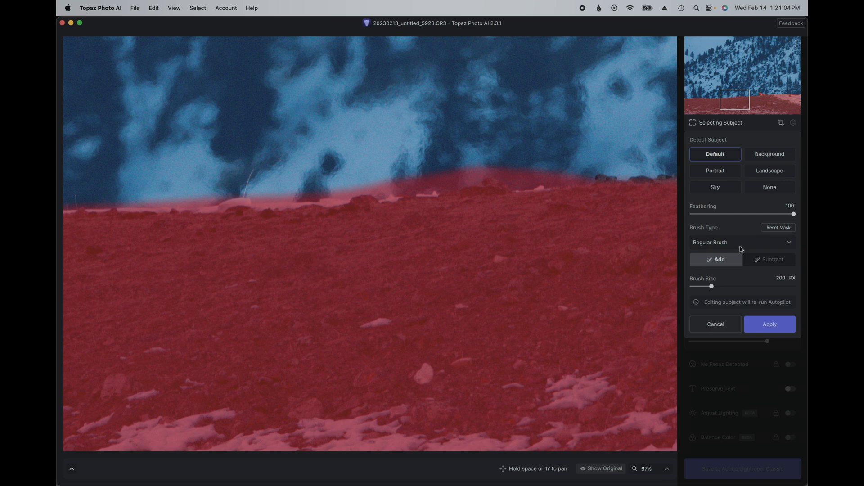
left_click(765, 261)
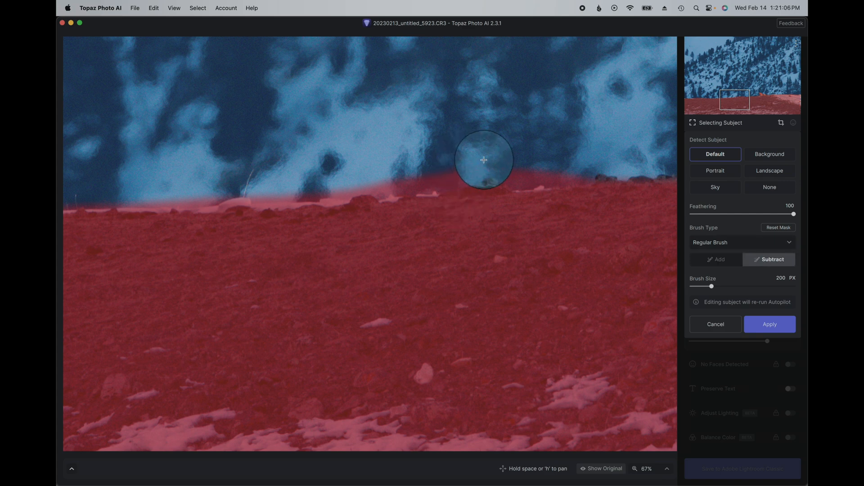
mouse_move(491, 149)
left_mouse_down()
mouse_move(559, 153)
mouse_move(455, 142)
mouse_move(446, 147)
mouse_move(463, 155)
mouse_move(150, 177)
left_mouse_up()
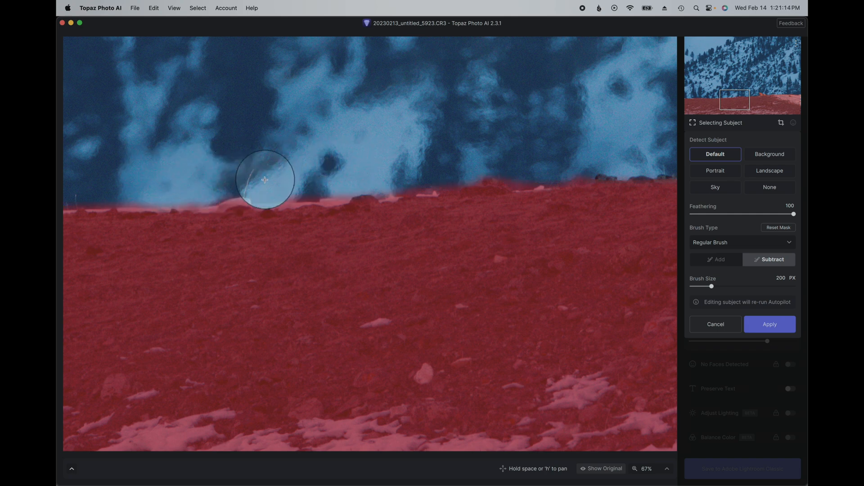
mouse_move(281, 174)
left_mouse_down()
mouse_move(270, 174)
mouse_move(333, 171)
left_mouse_up()
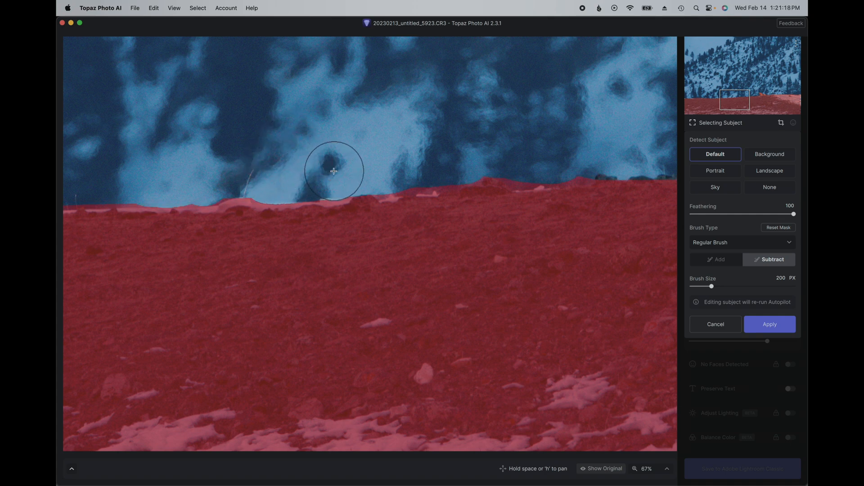
left_click(203, 268)
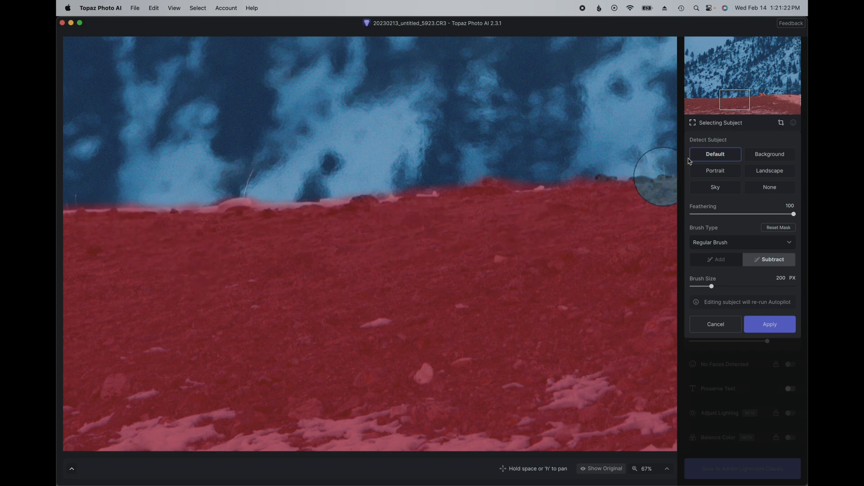
left_click_drag(747, 108, 697, 100)
left_click_drag(354, 170, 277, 169)
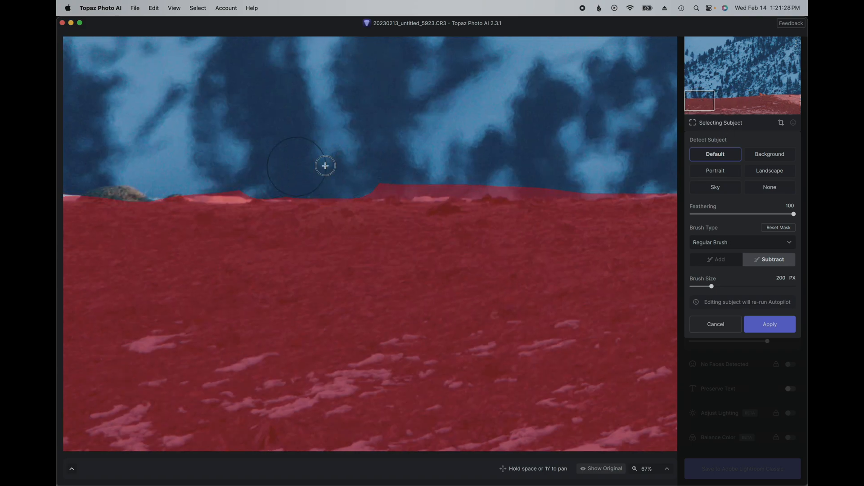
Step: Add the unmasked rock at the ridge's far end and the missed rock just behind the wolf to the subject mask
left_click(716, 259)
left_click_drag(109, 214, 168, 230)
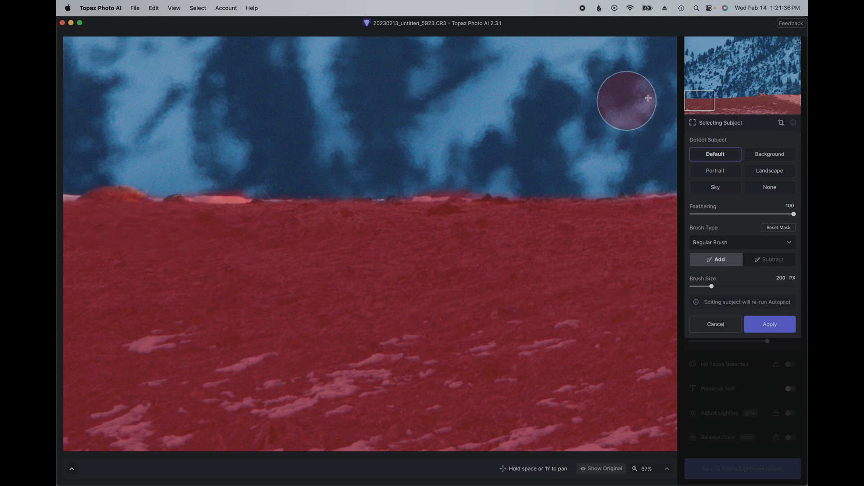
mouse_move(695, 100)
left_mouse_down()
mouse_move(783, 100)
mouse_move(770, 97)
left_mouse_up()
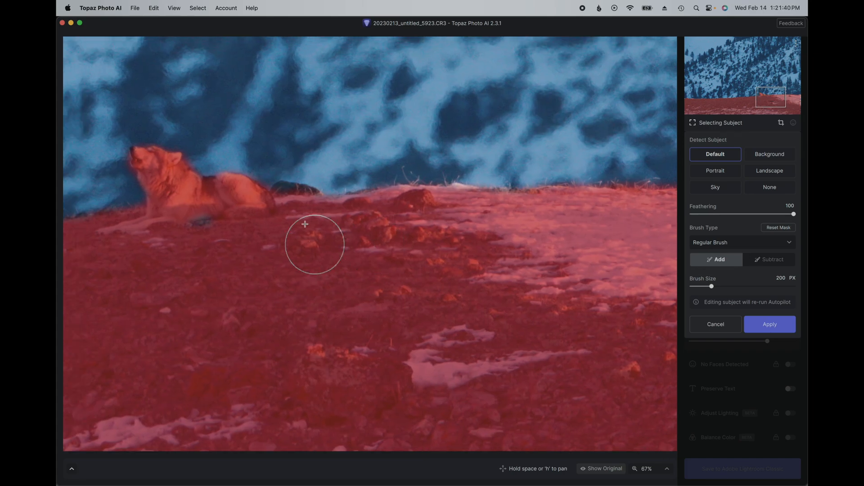
left_click_drag(295, 211, 286, 211)
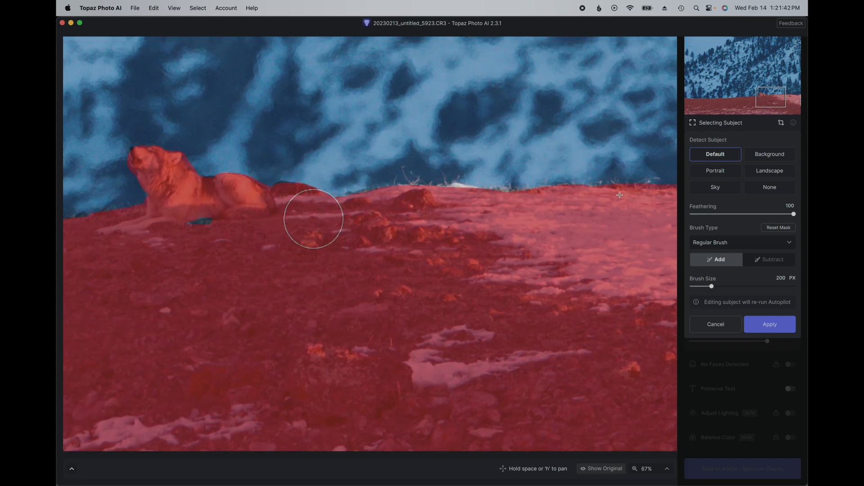
Step: Subtract the remaining mask overspill above the snowy ridge beyond the large rock, near the photo's edge
left_click_drag(762, 105, 805, 99)
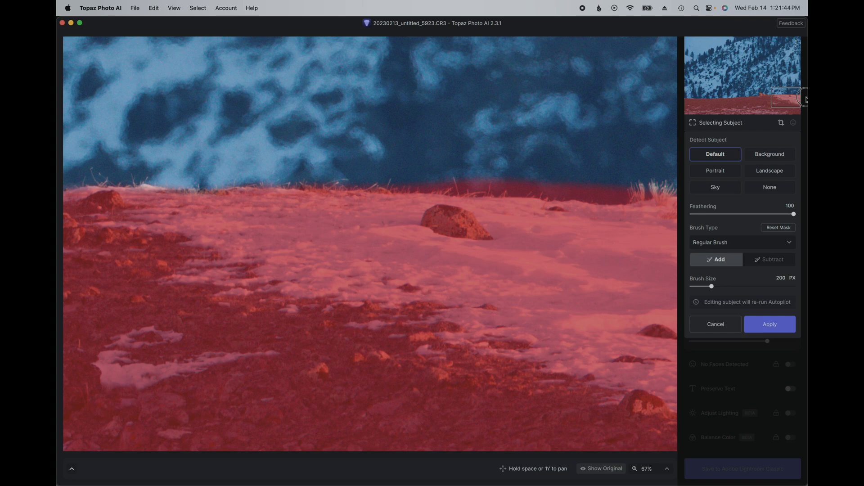
left_click(758, 260)
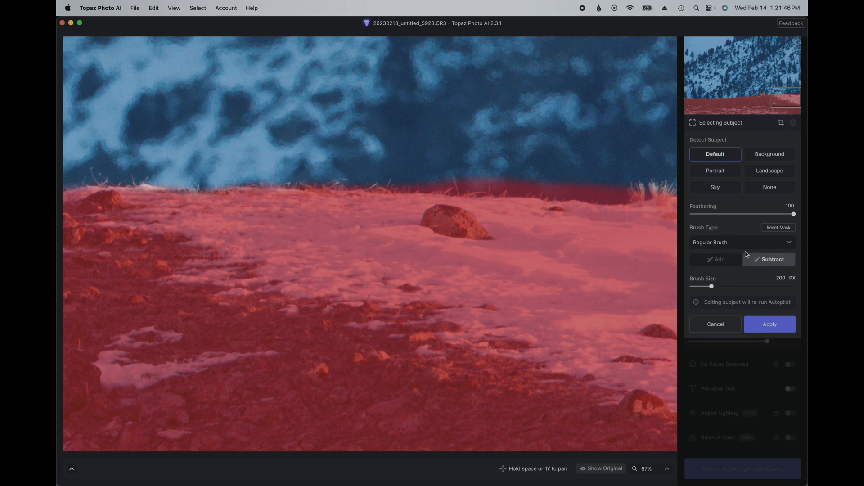
left_click_drag(615, 176, 447, 160)
left_click_drag(355, 156, 321, 155)
Step: Reduce the brush size to 35 px and add the wolf's under-masked back, neck, head and muzzle to the subject mask
left_click_drag(782, 91, 761, 98)
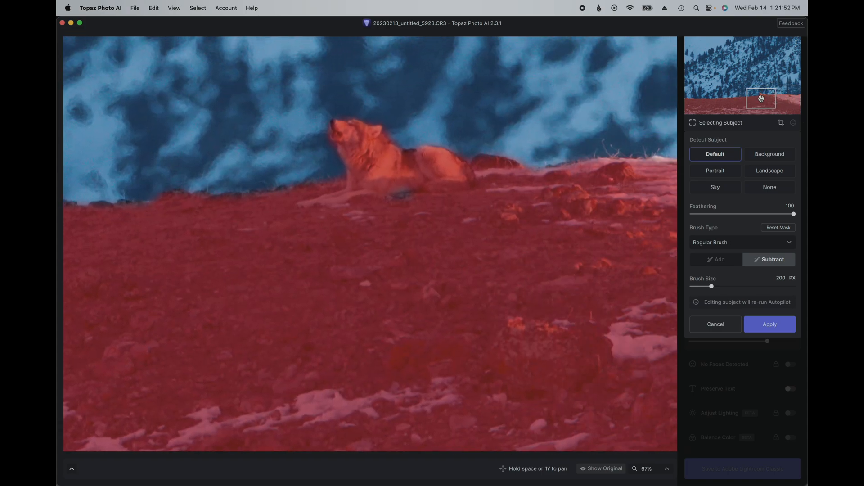
left_click(725, 262)
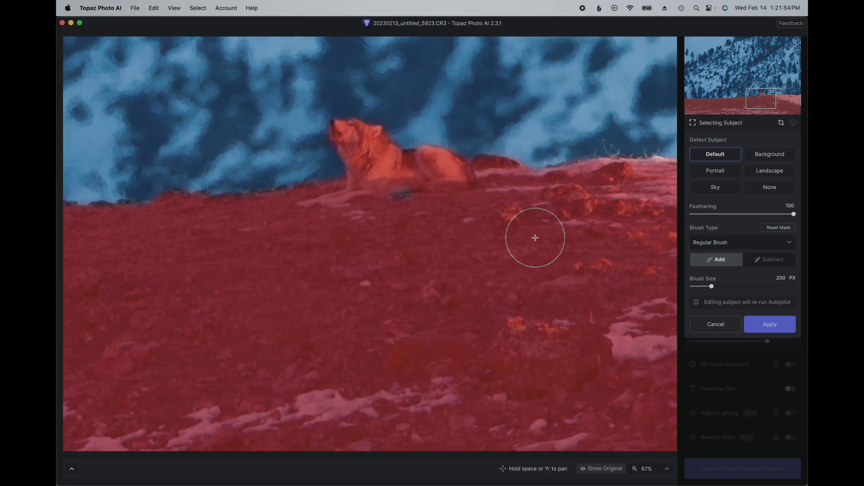
scroll(535, 238, "up", 5)
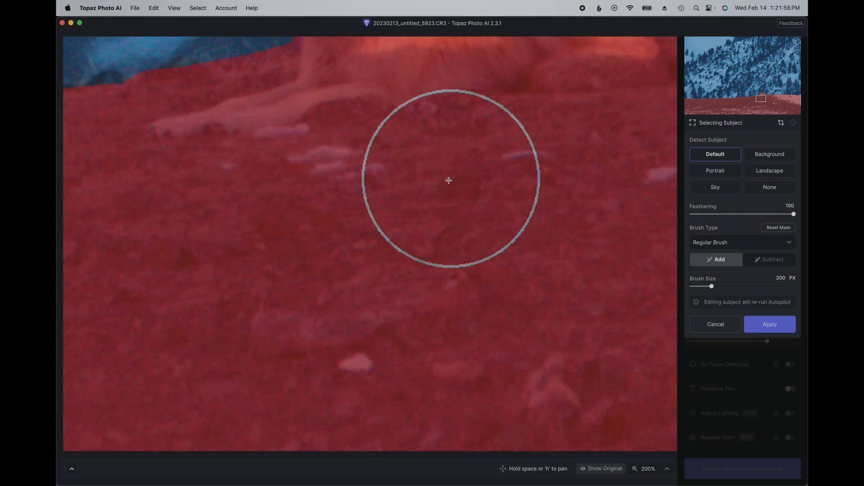
left_click_drag(761, 98, 762, 94)
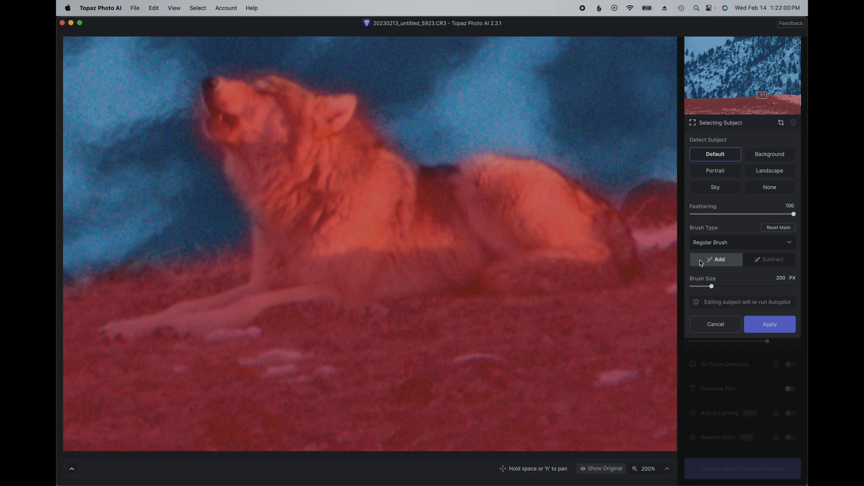
key("[")
key("[")
key("[")
key("[")
key("[")
key("[")
key("[")
key("[")
key("[")
key("[")
key("[")
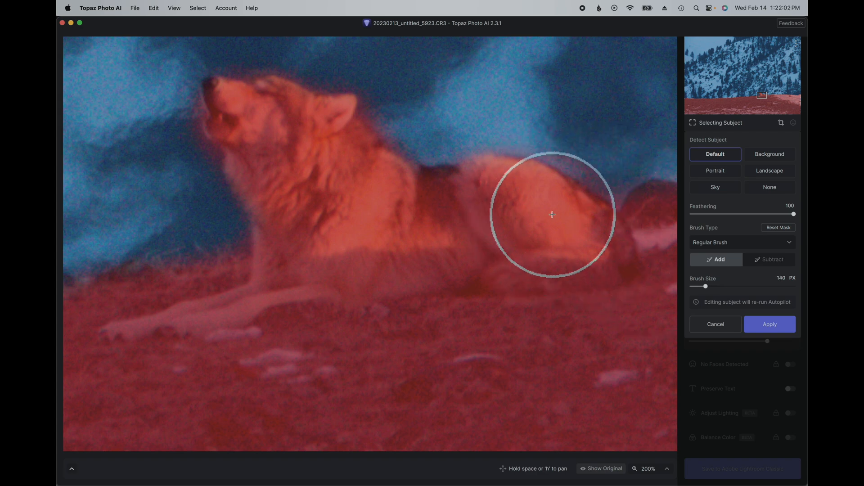
key("[")
key("[")
key("[")
key("[")
key("[")
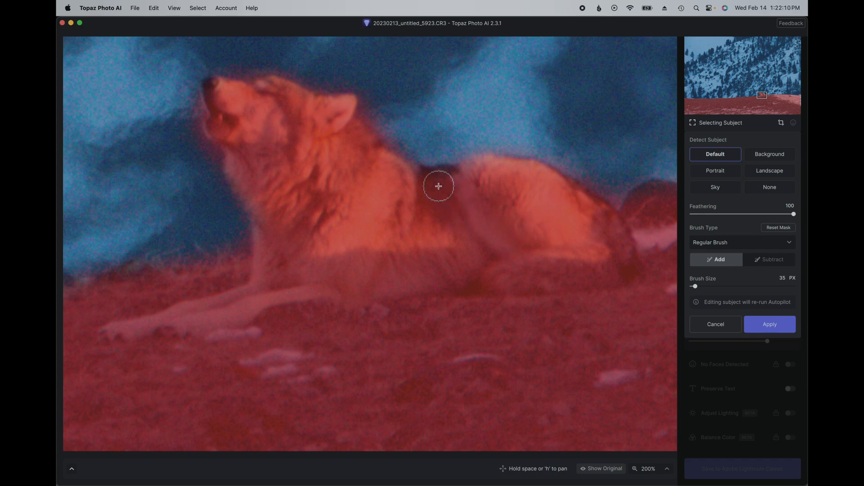
left_click_drag(425, 178, 493, 188)
mouse_move(282, 198)
left_mouse_down()
mouse_move(277, 258)
mouse_move(274, 205)
mouse_move(218, 87)
left_mouse_up()
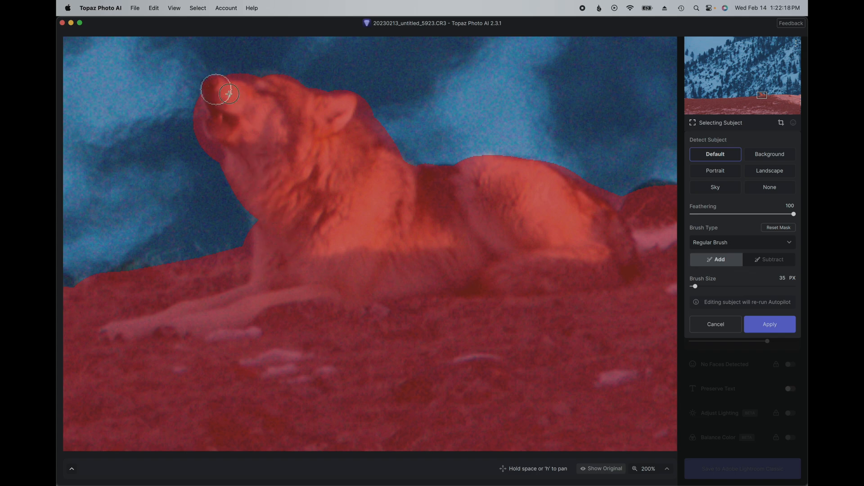
left_click_drag(365, 157, 400, 202)
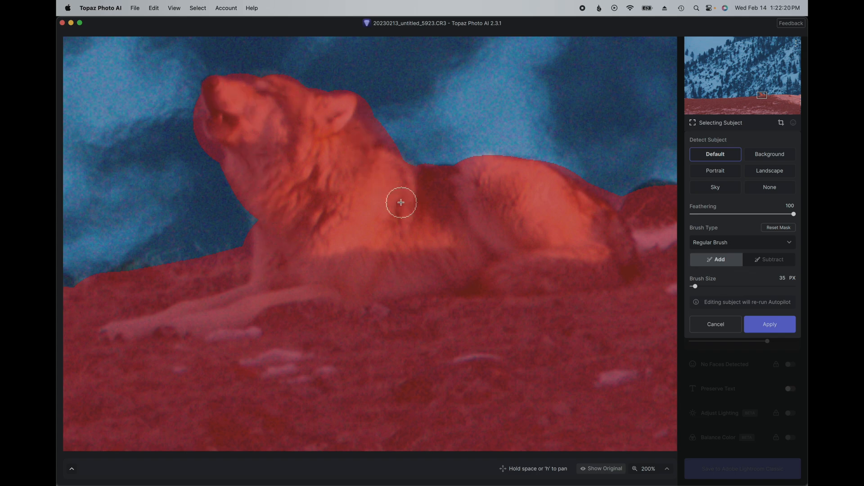
Step: Subtract the mask overspill behind the wolf's neck, around its muzzle and throat, and beside its rump, and apply the mask
left_click(775, 261)
left_click_drag(379, 111, 415, 142)
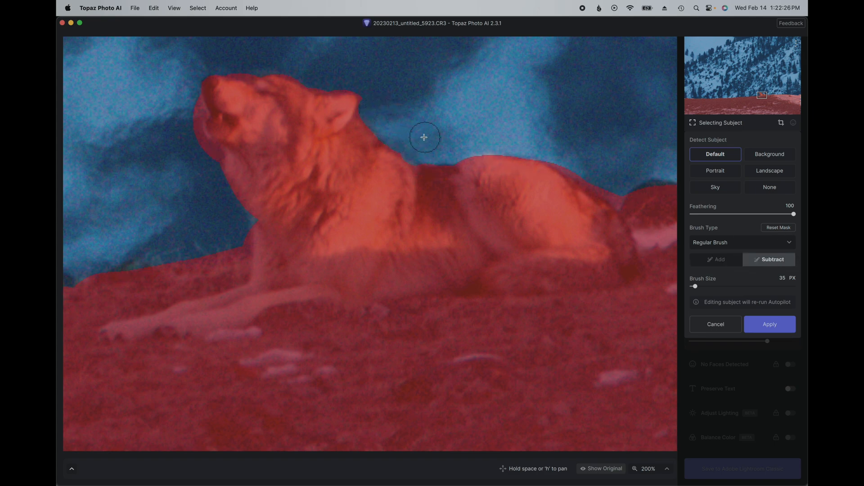
mouse_move(208, 161)
left_mouse_down()
mouse_move(188, 150)
mouse_move(195, 148)
mouse_move(185, 100)
left_mouse_up()
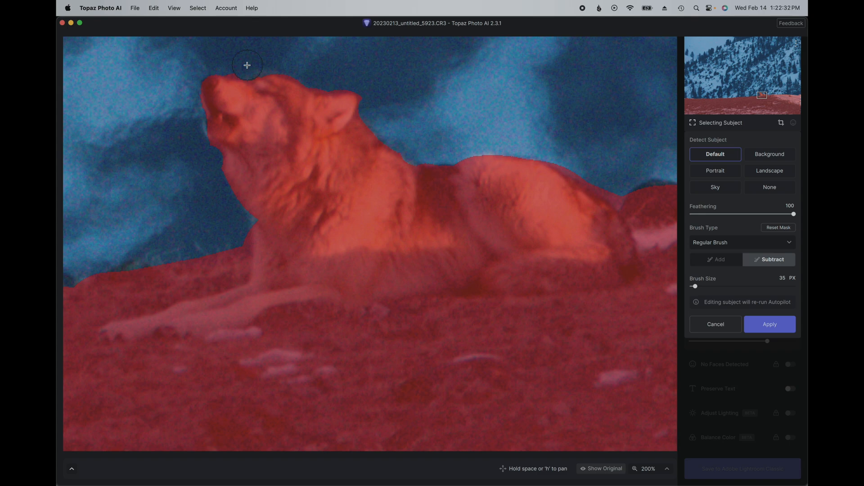
left_click_drag(621, 188, 614, 186)
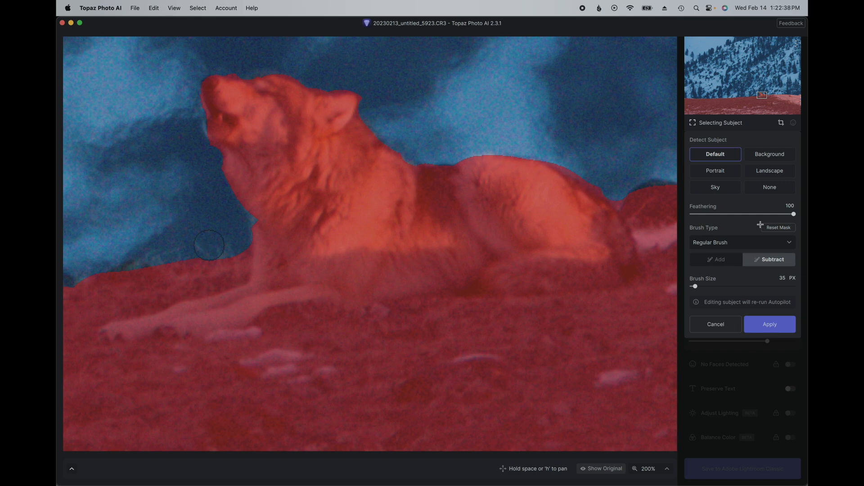
left_click(770, 325)
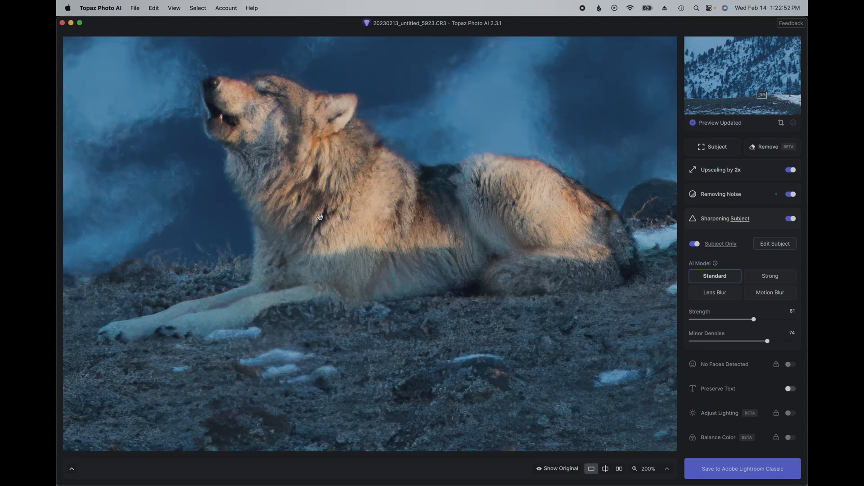
Step: Reopen the subject mask, subtract the background just above the wolf's hindquarters with a 150 px brush, and apply the edit
left_click_drag(131, 93, 264, 193)
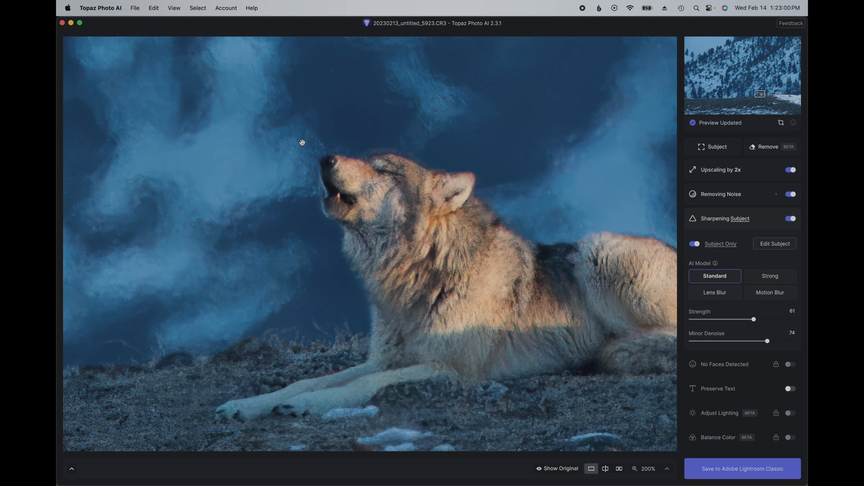
left_click_drag(453, 103, 386, 169)
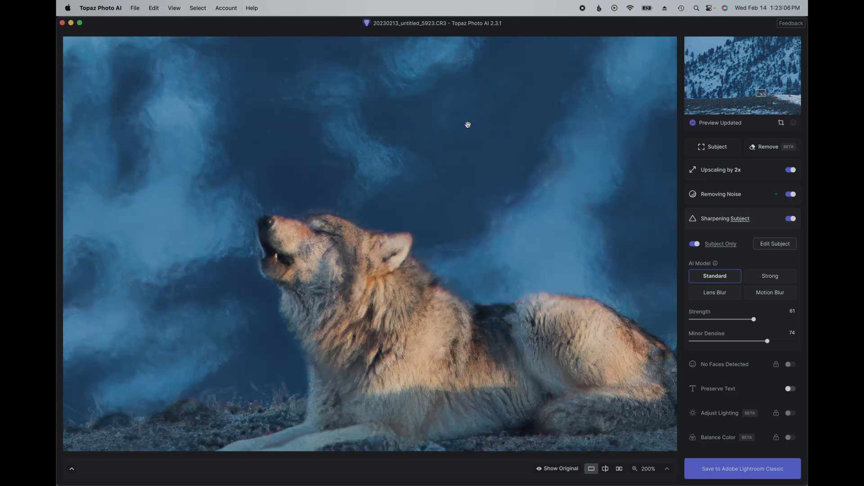
left_click_drag(467, 126, 504, 276)
mouse_move(746, 224)
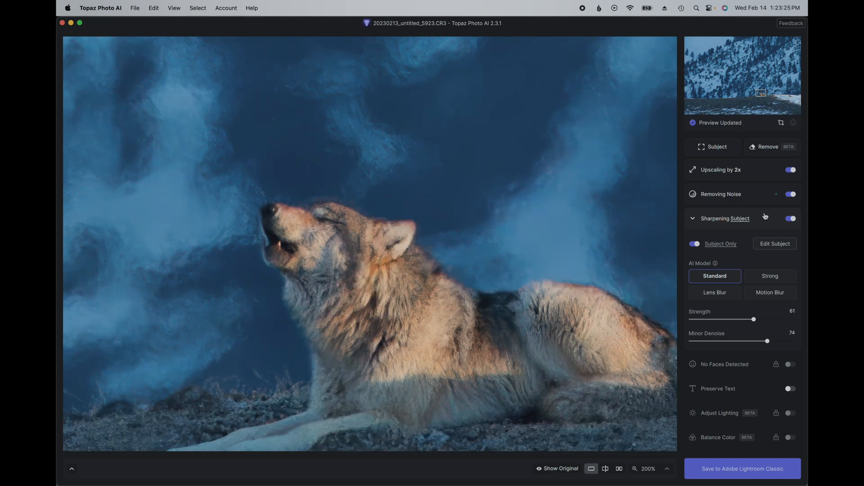
left_click_drag(513, 170, 442, 139)
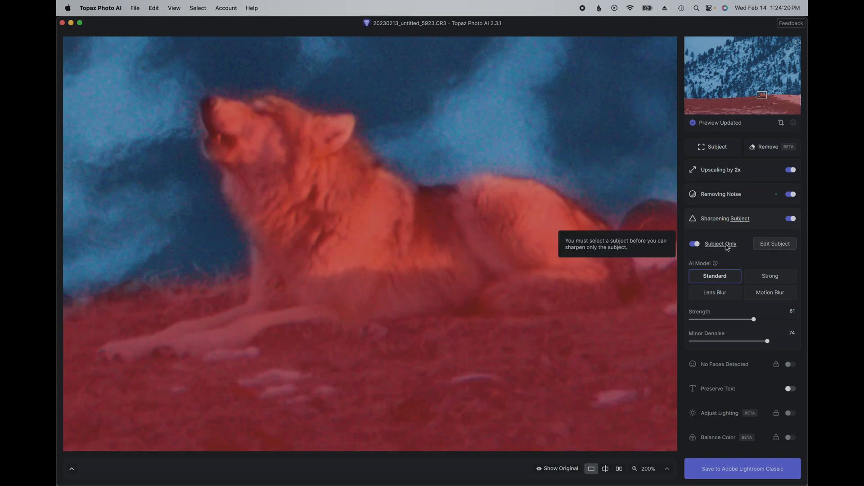
left_click(765, 247)
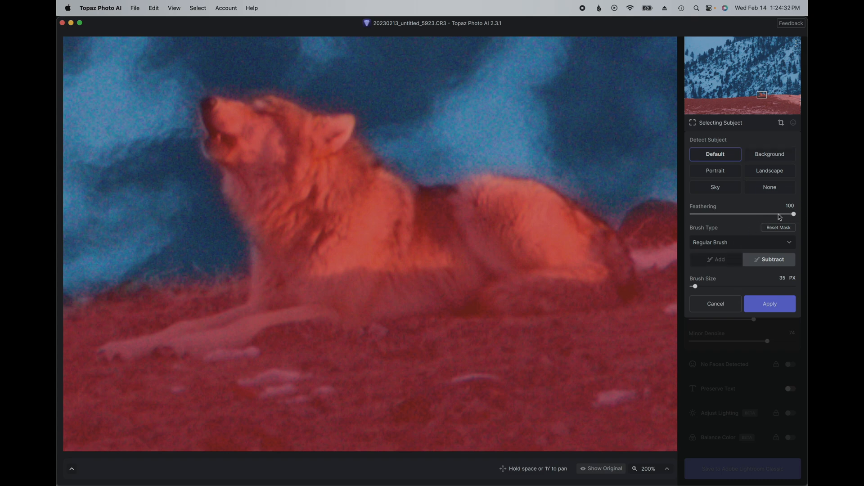
left_click_drag(695, 286, 707, 287)
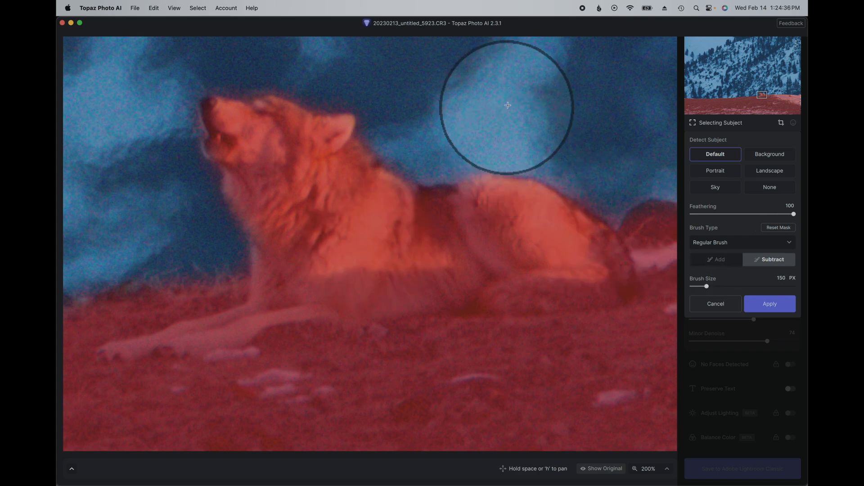
mouse_move(537, 116)
left_mouse_down()
mouse_move(477, 106)
mouse_move(523, 119)
mouse_move(480, 117)
mouse_move(577, 131)
mouse_move(607, 155)
mouse_move(517, 125)
mouse_move(497, 137)
mouse_move(490, 117)
left_mouse_up()
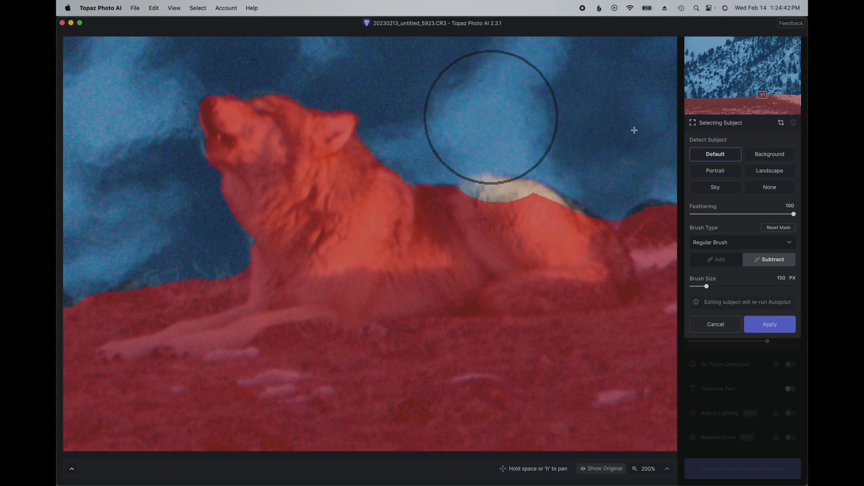
left_click(775, 330)
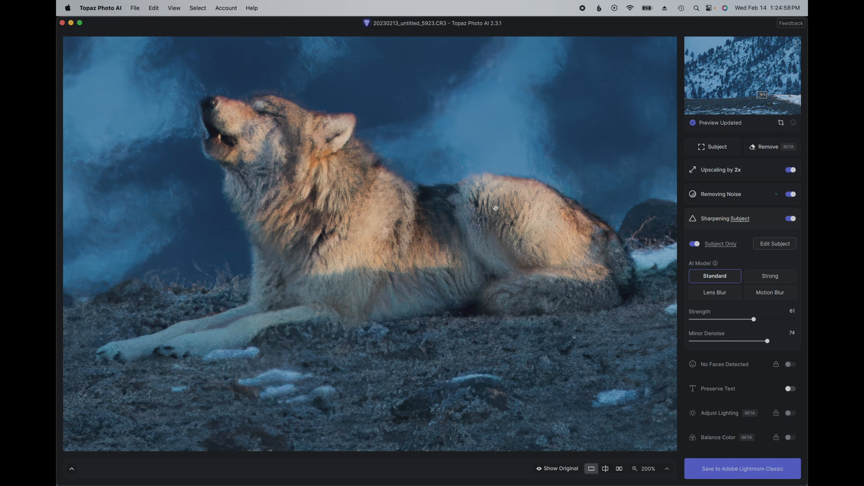
Step: Compare the wolf with the original and reduce the sharpening Strength to 31 and Minor Denoise to 33
left_click(380, 206)
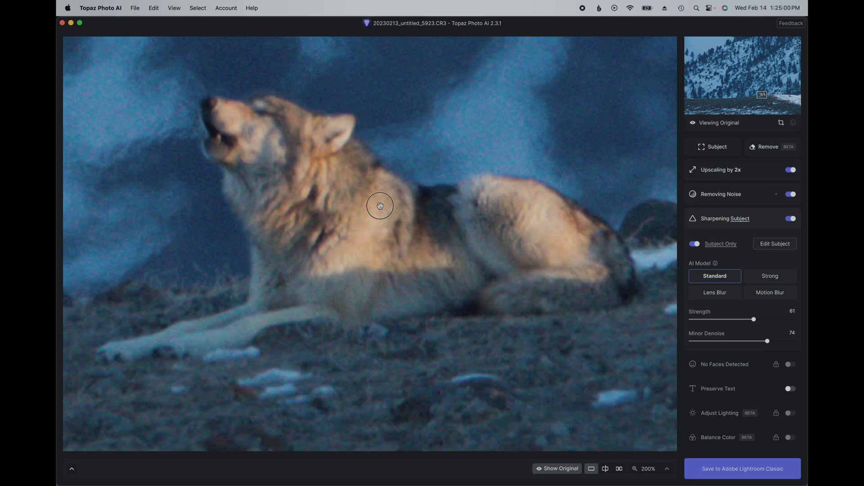
left_click_drag(380, 205, 396, 216)
left_click_drag(532, 252, 502, 190)
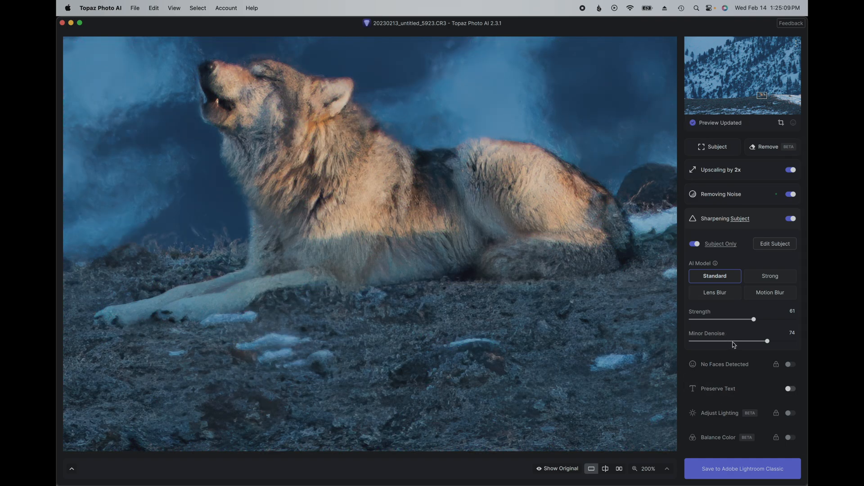
left_click_drag(734, 345, 671, 340)
left_click(440, 294)
left_click(749, 341)
left_click(472, 378)
left_click_drag(747, 341, 724, 342)
left_click(731, 320)
left_click_drag(731, 321, 723, 322)
left_click(723, 322)
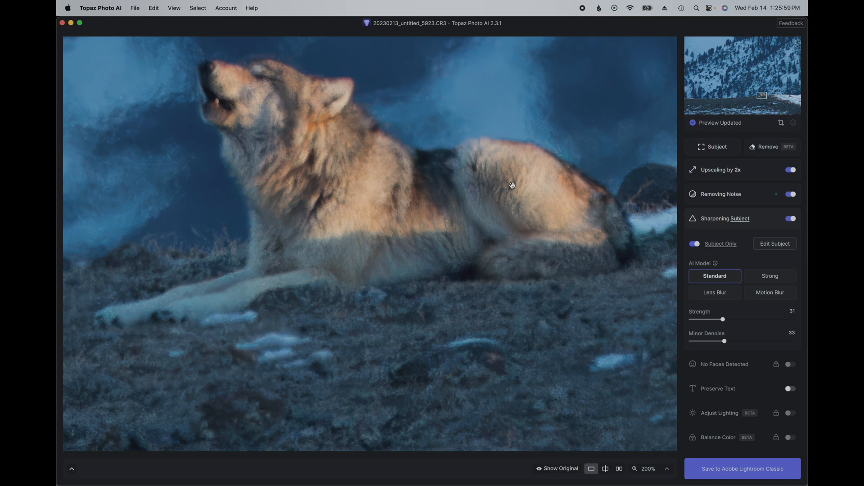
Step: Set the sharpening Strength to 44 and Minor Denoise to 42, checking the wolf against the original
left_click(510, 215)
left_click(735, 320)
left_click_drag(735, 320, 733, 320)
left_click(486, 245)
left_click(464, 241)
left_click(733, 342)
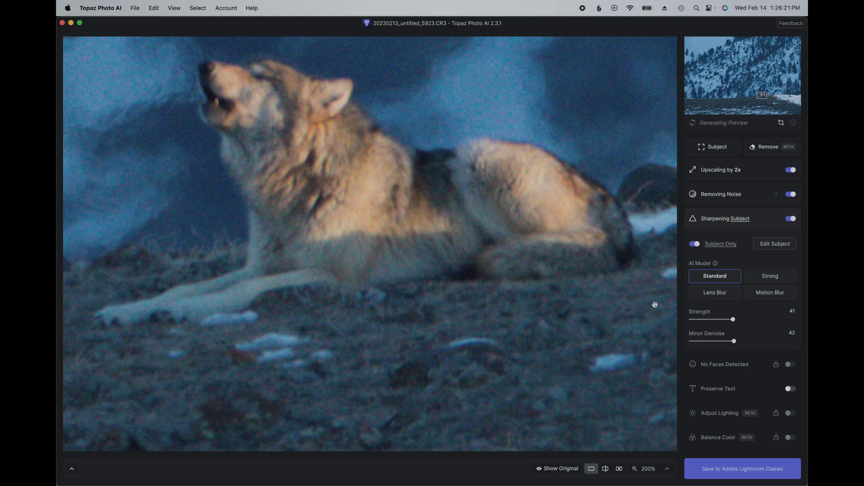
left_click(734, 321)
left_click_drag(734, 322, 737, 321)
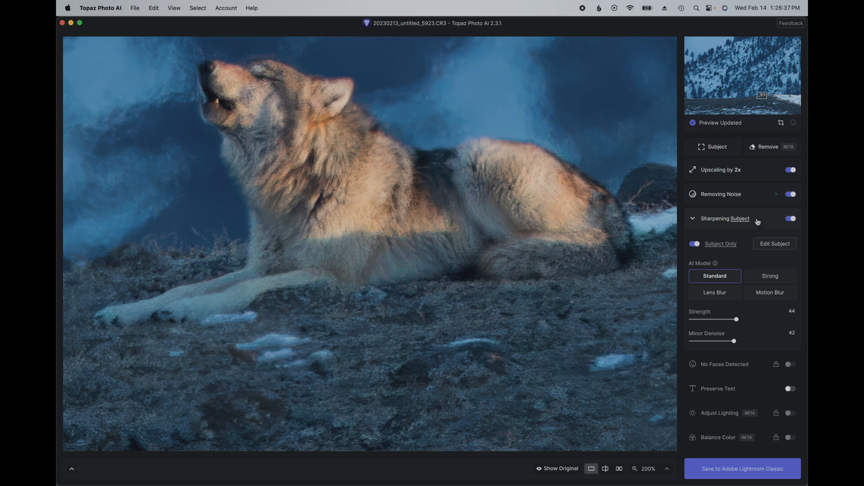
Step: Check the enhanced preview around the whole wolf and save the photo back to Adobe Lightroom Classic
left_click(756, 196)
left_click(765, 196)
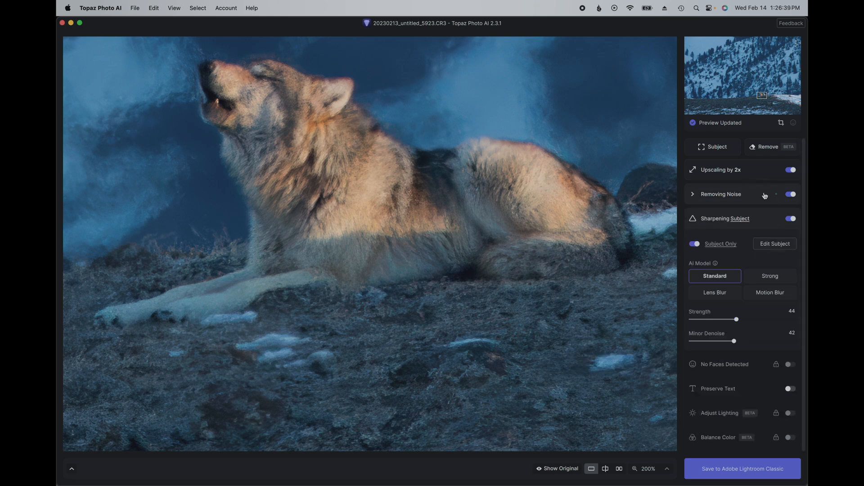
left_click(399, 298)
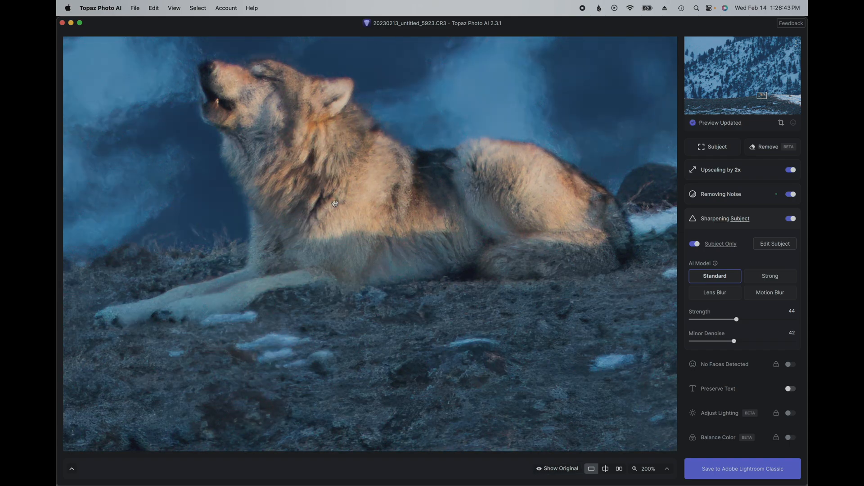
left_click_drag(335, 201, 397, 328)
left_click_drag(478, 279, 335, 187)
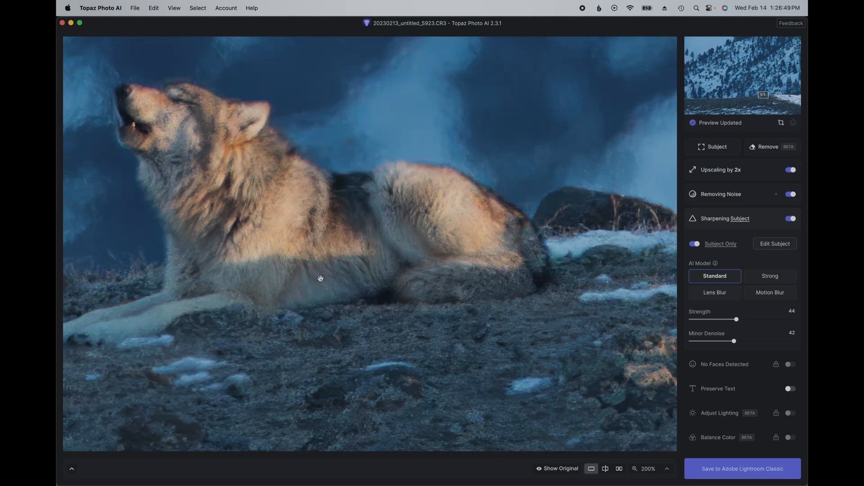
left_click_drag(471, 160, 579, 264)
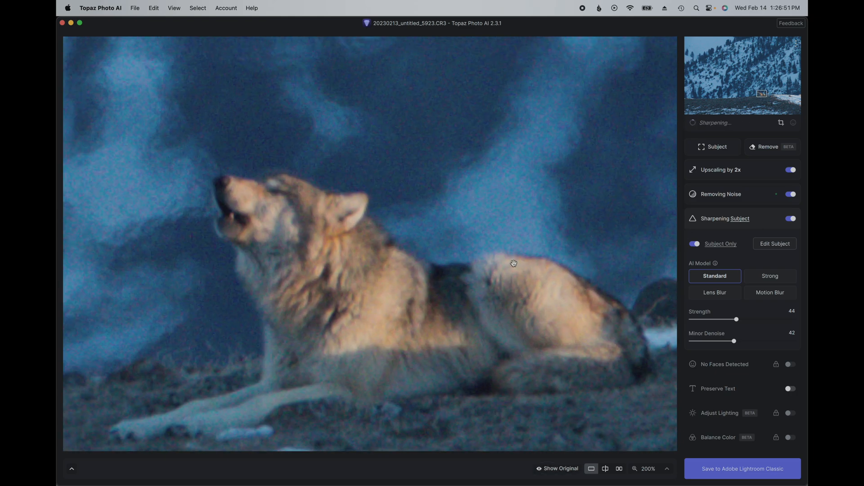
left_click(766, 219)
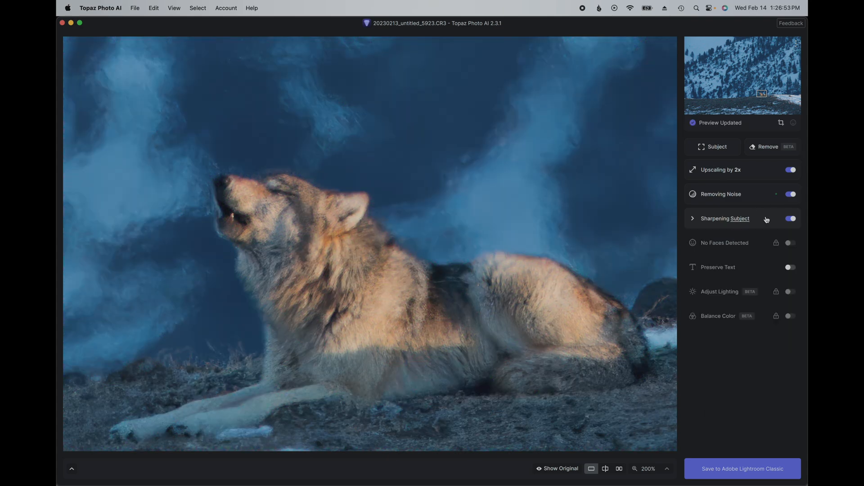
left_click(757, 469)
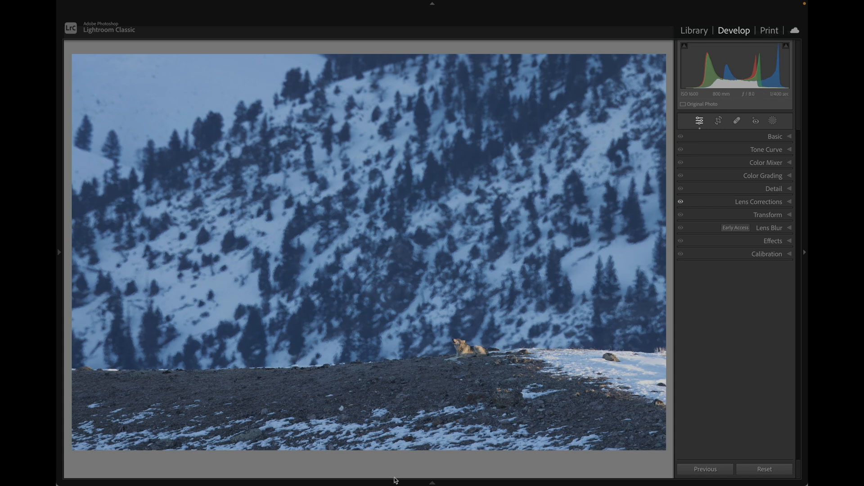
Step: In Lightroom Classic, zoom in on the wolf in the saved DNG and examine its fur and the surrounding background
mouse_move(385, 484)
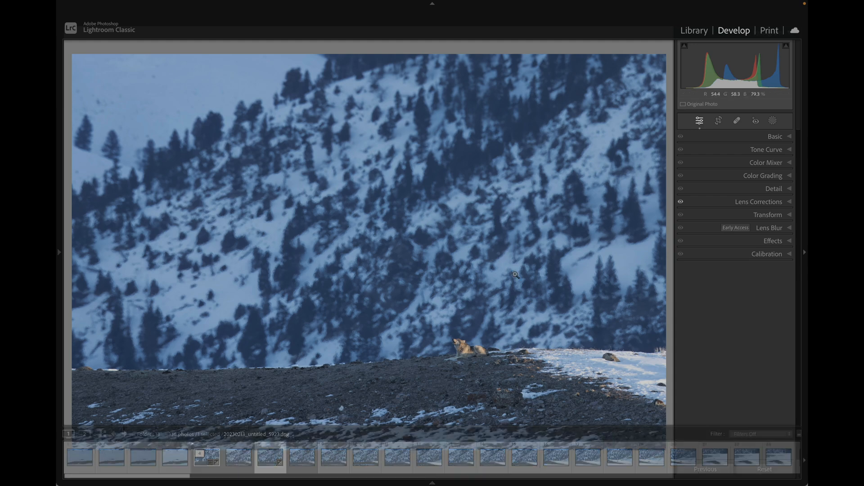
left_click(480, 352)
left_click(481, 352)
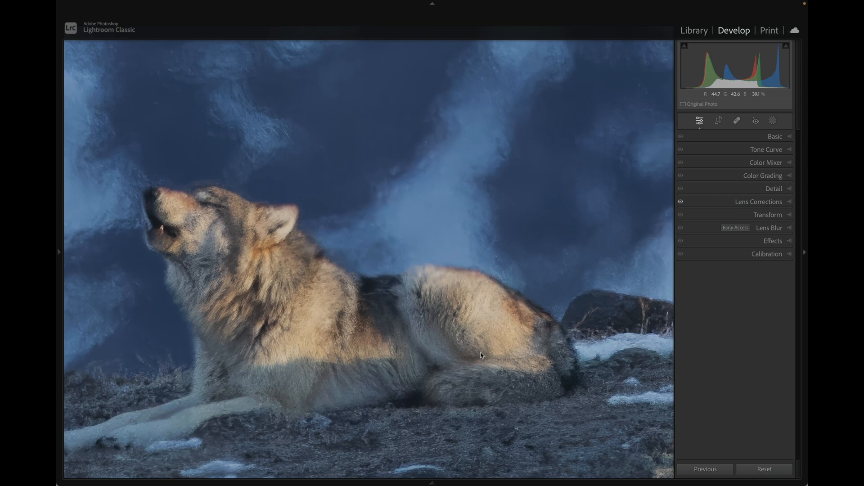
scroll(481, 352, "left", 2)
scroll(481, 352, "up", 2)
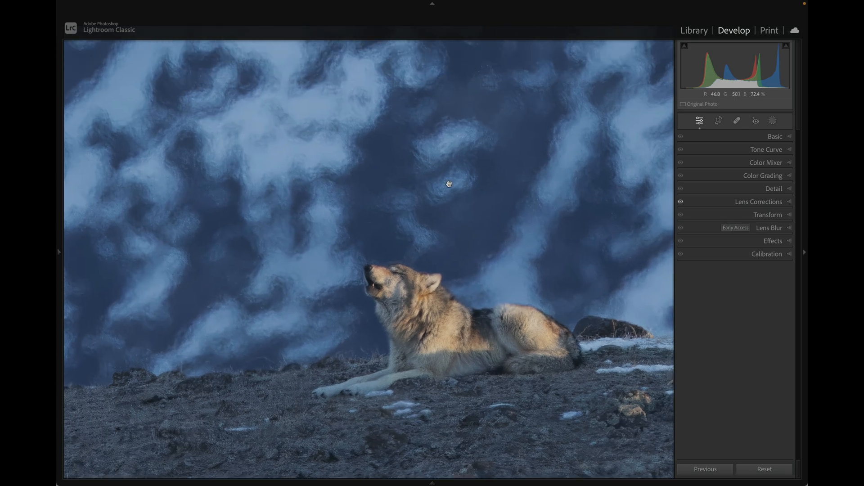
Step: Examine the out-of-focus hillside behind the wolf up close, ending on the whole photo
scroll(400, 104, "up", 1)
scroll(400, 104, "up", 2)
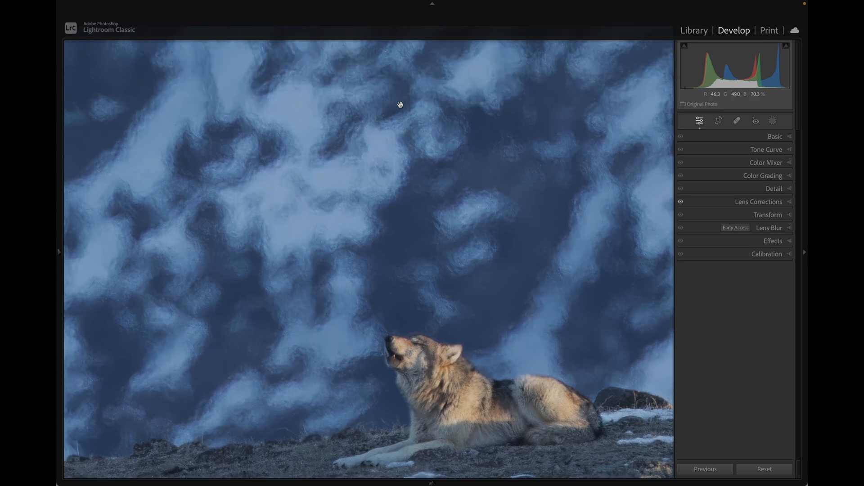
left_click(445, 129)
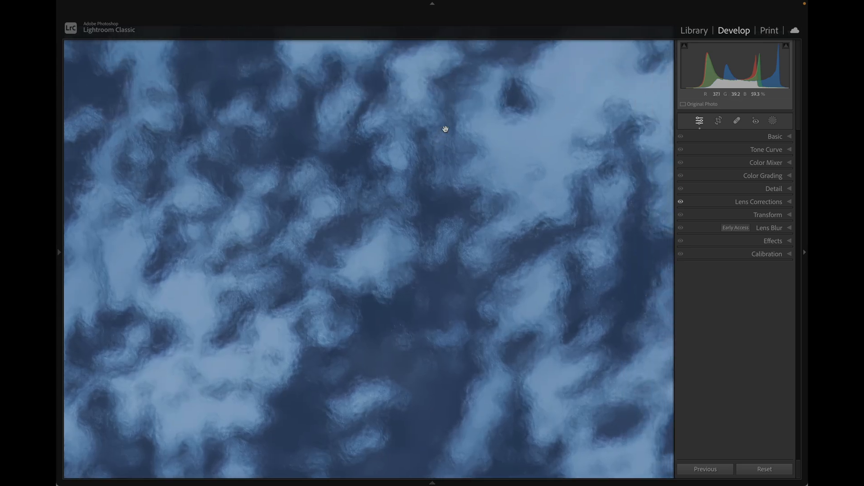
left_click(427, 168)
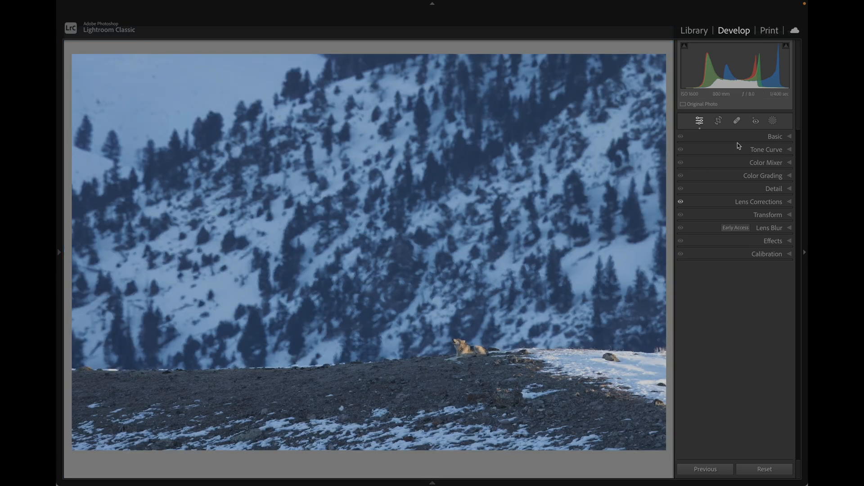
Step: Try to create an automatic Background mask for the photo
left_click(771, 122)
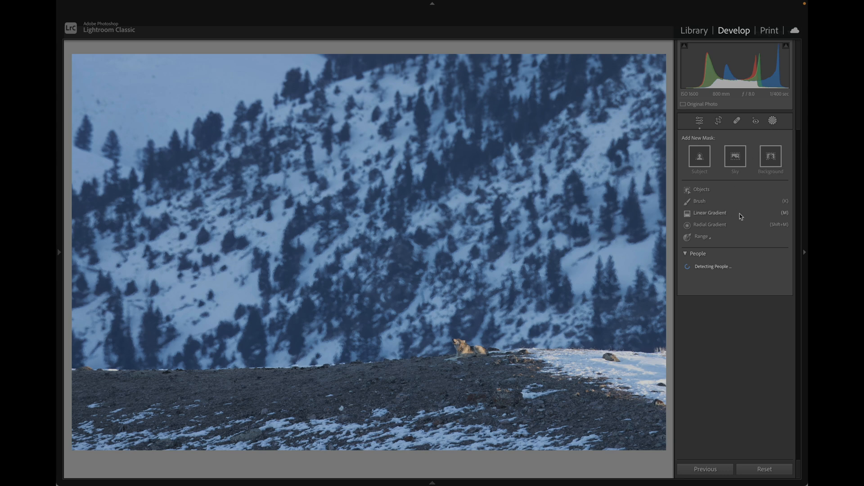
left_click(770, 158)
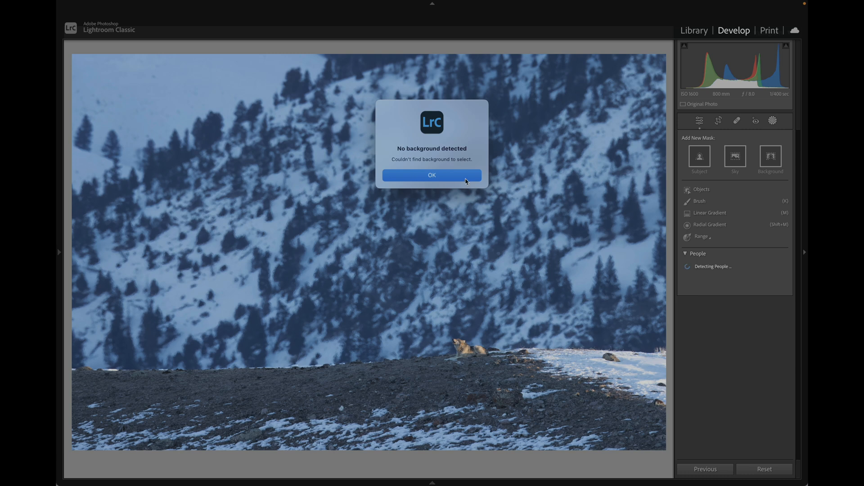
left_click(466, 180)
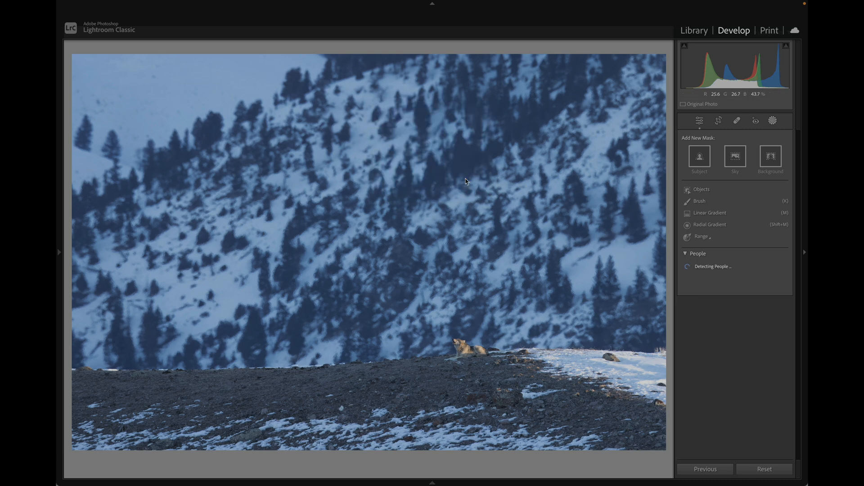
Step: Create a Linear Gradient mask covering the hillside and fading out around the wolf at the ridge
left_click(725, 215)
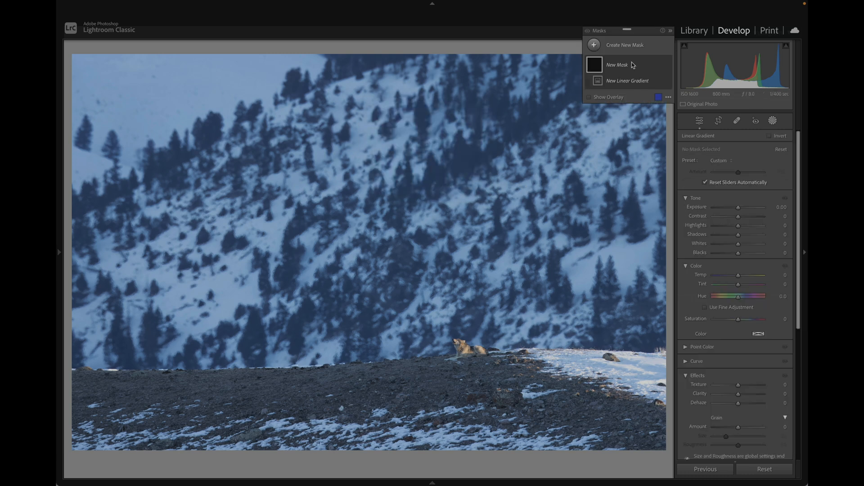
left_click_drag(451, 315, 453, 355)
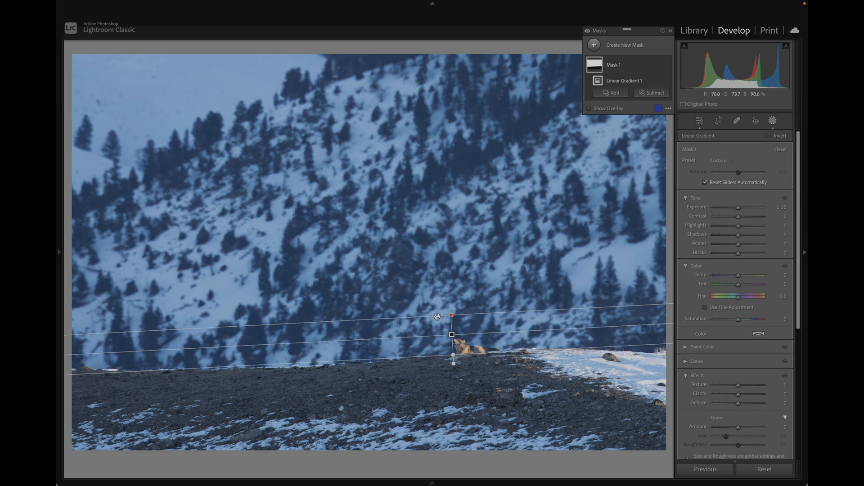
mouse_move(596, 68)
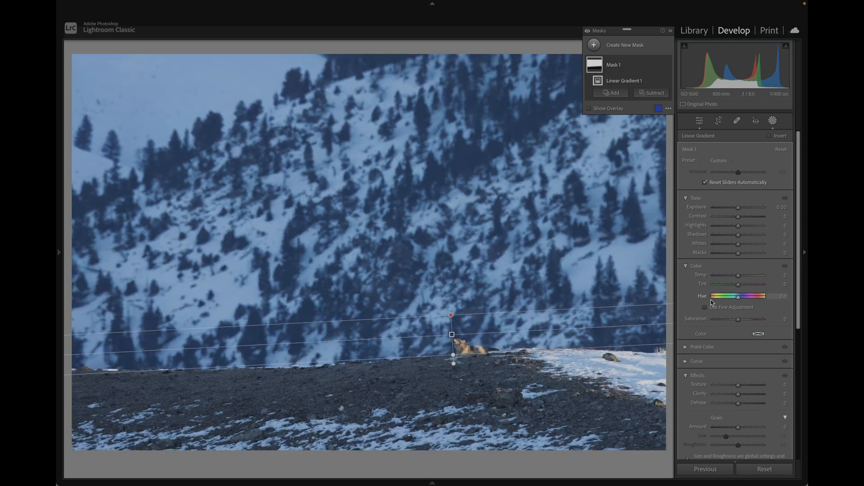
Step: Set the gradient mask's Sharpness to -100 to soften the hillside texture
key("super+equal")
key("super+equal")
key("super+equal")
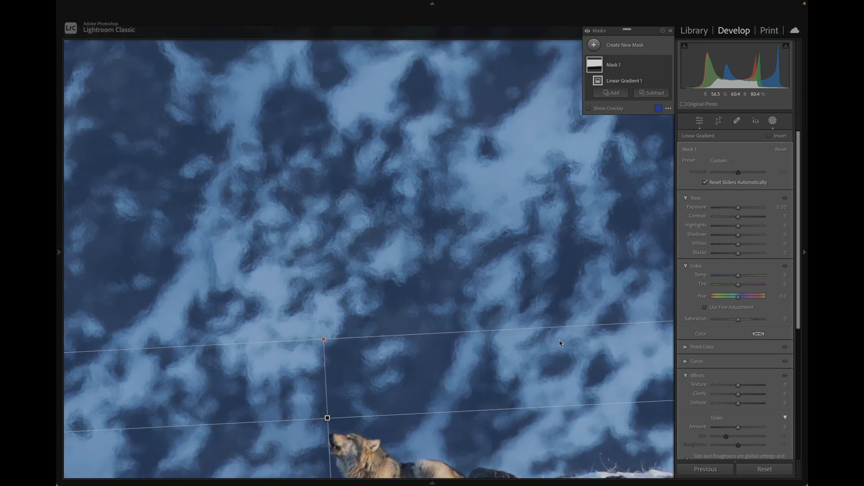
key("super+minus")
key("super+minus")
scroll(704, 330, "down", 5)
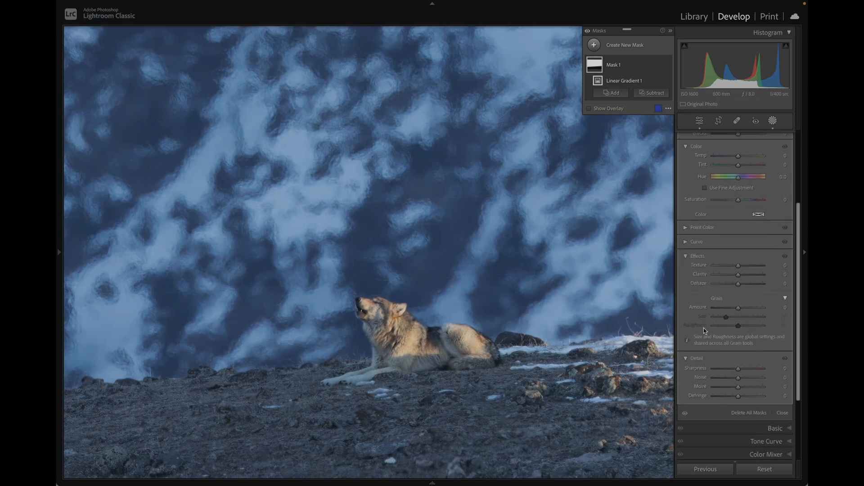
left_click_drag(730, 370, 690, 372)
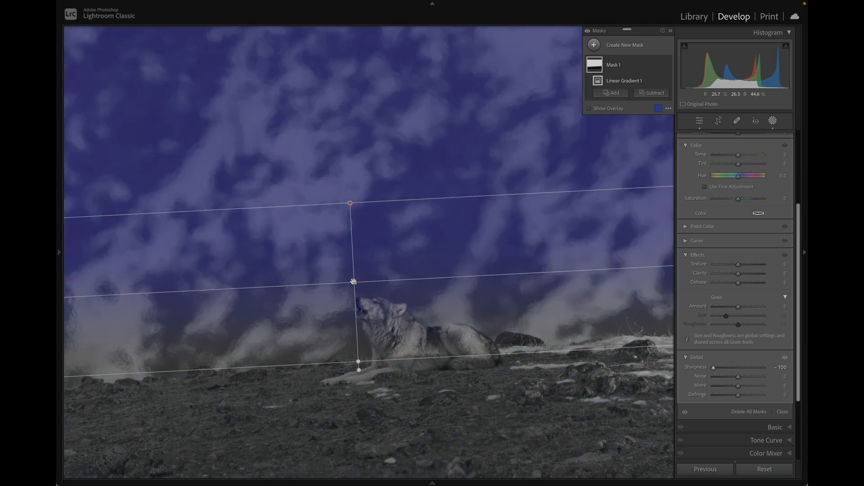
Step: Reposition the linear gradient lower so its centre line crosses the wolf's head and its fade ends below the ridge
left_click_drag(353, 282, 354, 272)
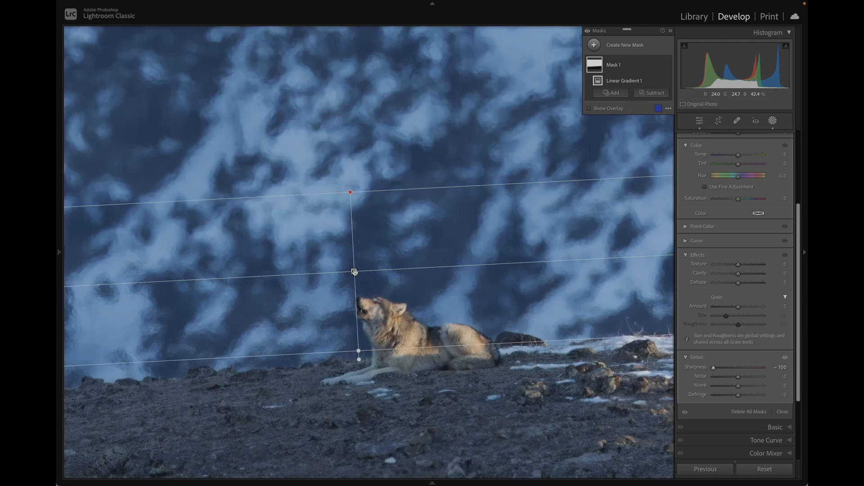
left_click_drag(353, 271, 360, 320)
left_click_drag(359, 316, 360, 312)
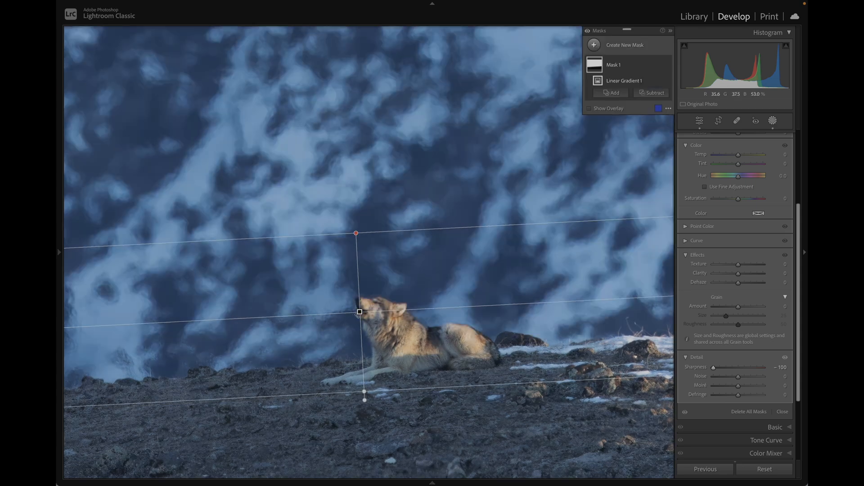
mouse_move(360, 311)
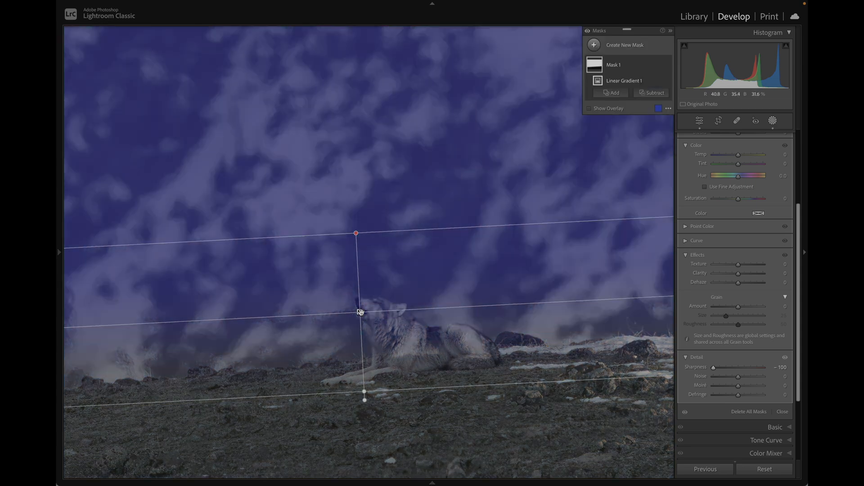
left_click_drag(360, 311, 360, 317)
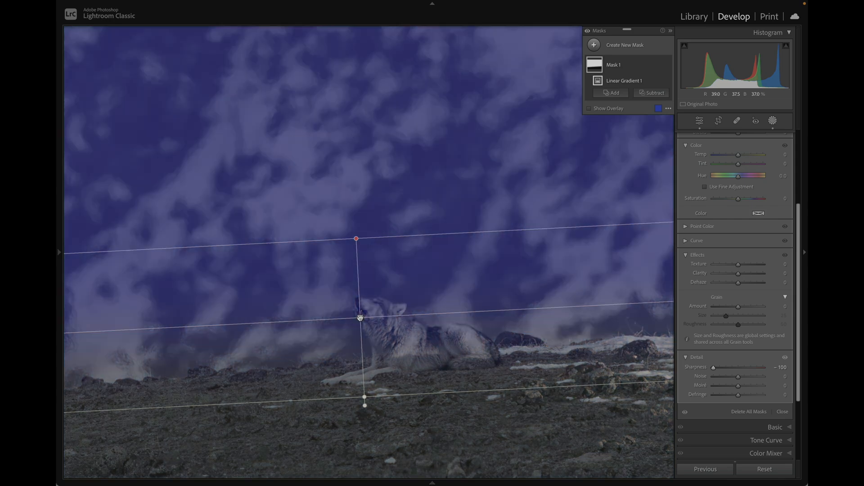
Step: Subtract the wolf's head and body from the gradient mask with a Brush, checking the coverage in the overlay
left_click(654, 93)
left_click(680, 174)
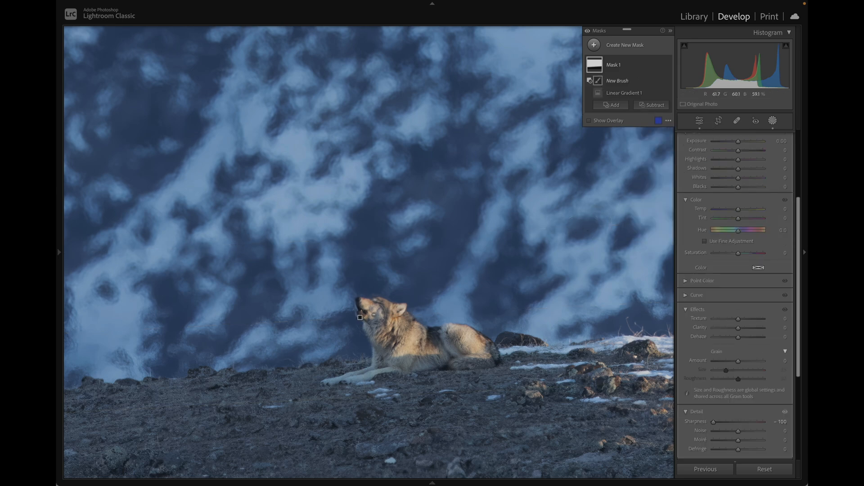
left_click_drag(379, 316, 375, 313)
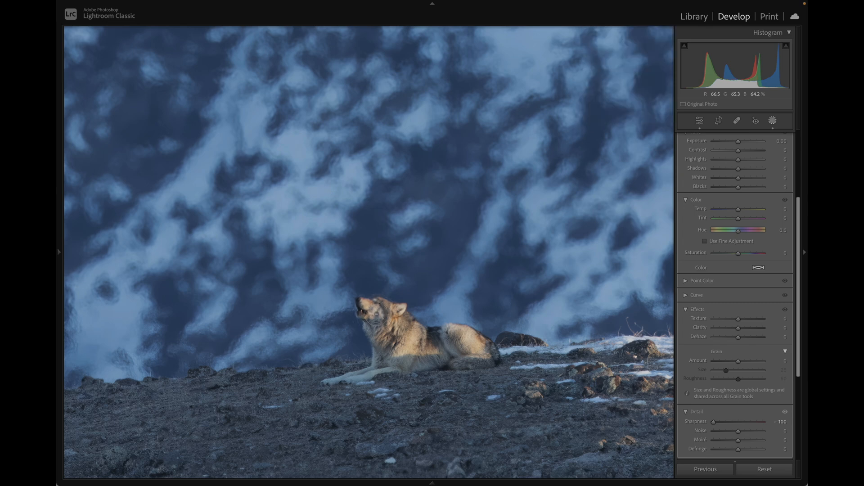
left_click_drag(371, 309, 379, 334)
left_click_drag(462, 341, 475, 347)
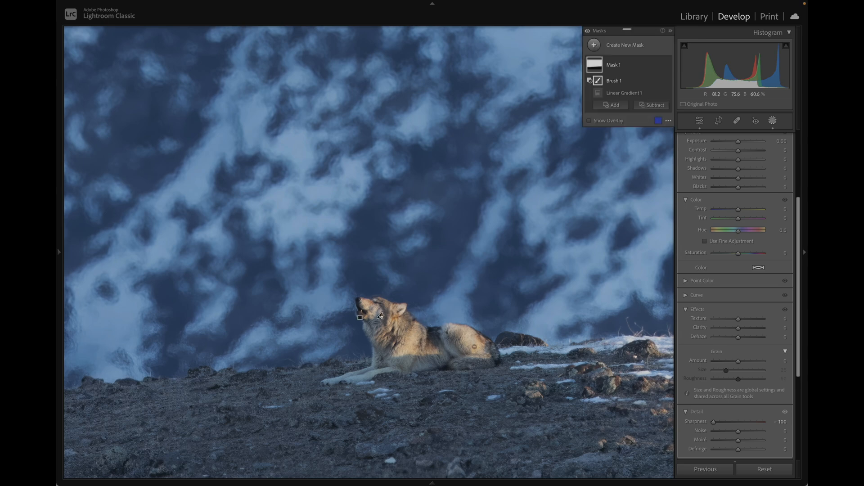
mouse_move(594, 67)
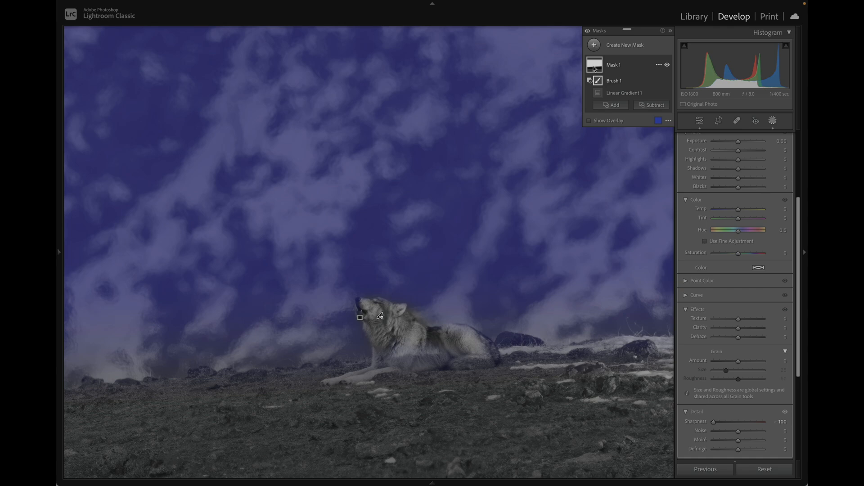
Step: Check the softened hillside at several magnifications and close the masking tool
key("super+minus")
key("super+minus")
key("super+minus")
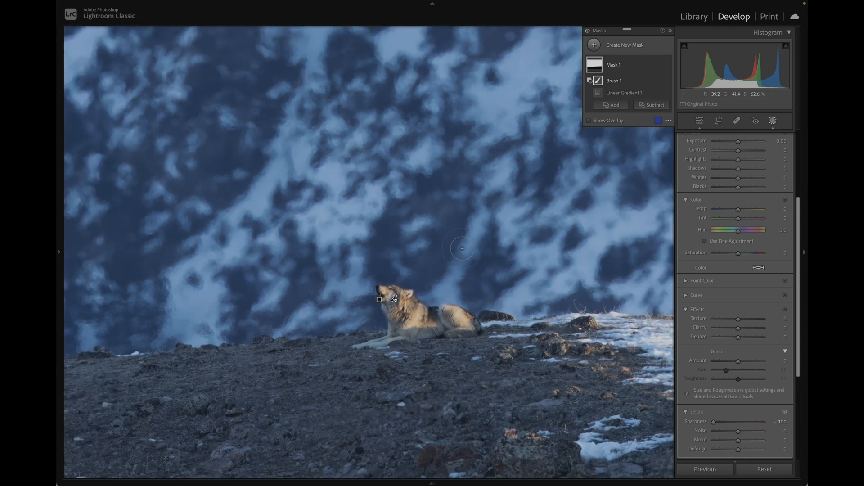
key("super+minus")
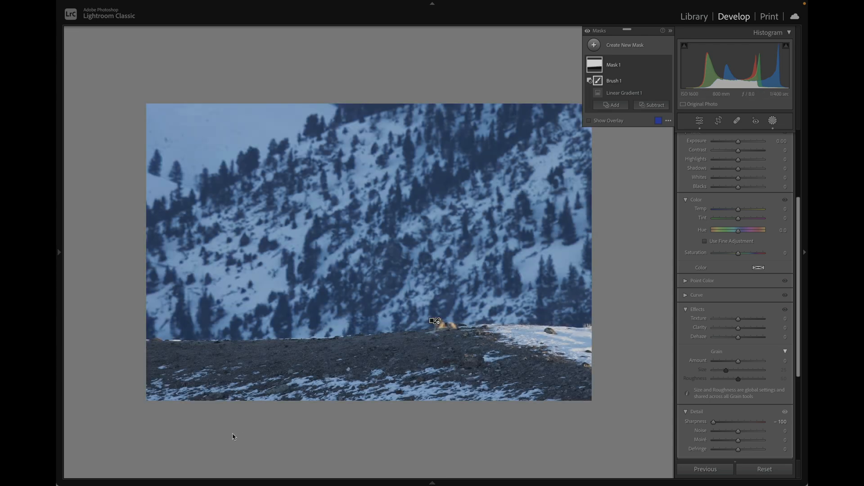
key("super+equal")
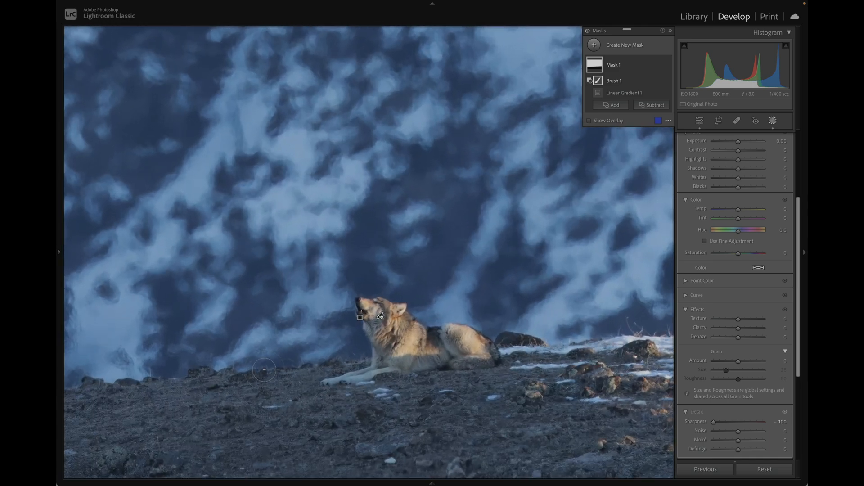
key("shift+w")
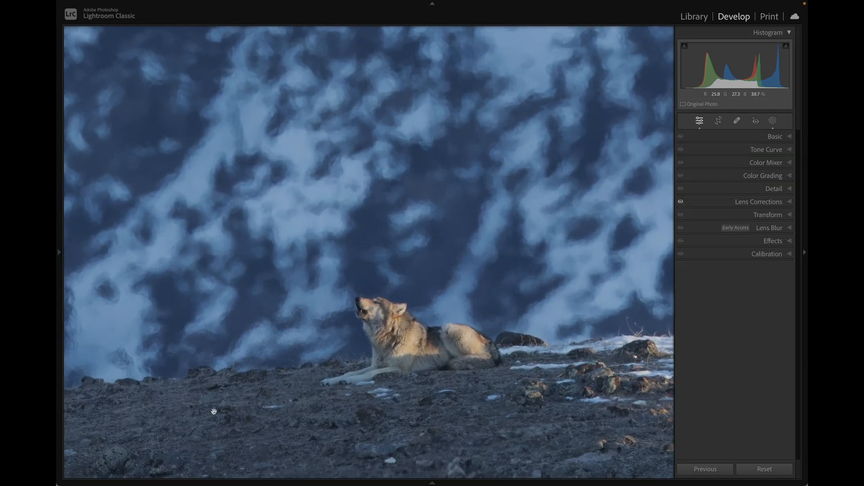
Step: Inspect the rocky foreground below the wolf and review the photo's Lens Corrections profile settings
scroll(213, 410, "left", 6)
scroll(213, 410, "down", 4)
scroll(213, 411, "right", 5)
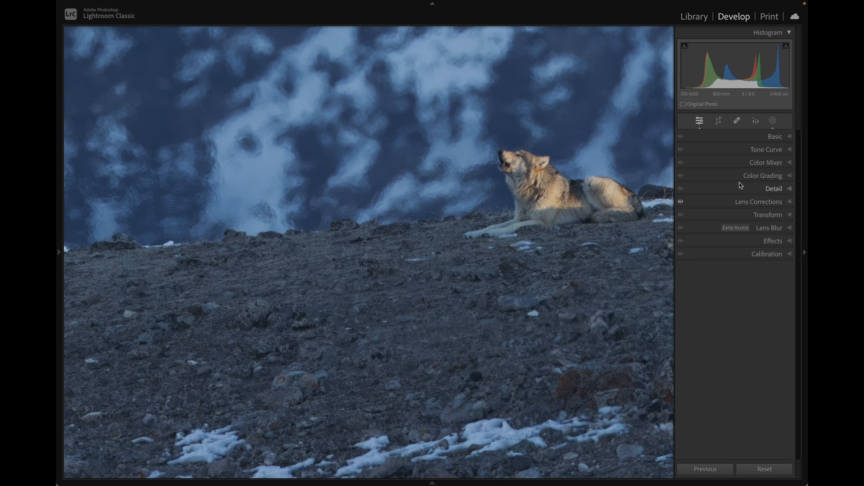
scroll(551, 253, "right", 5)
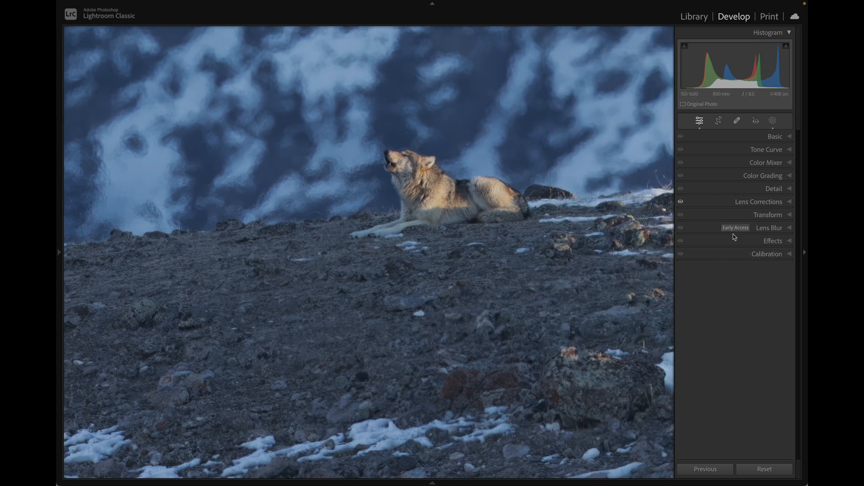
left_click(763, 202)
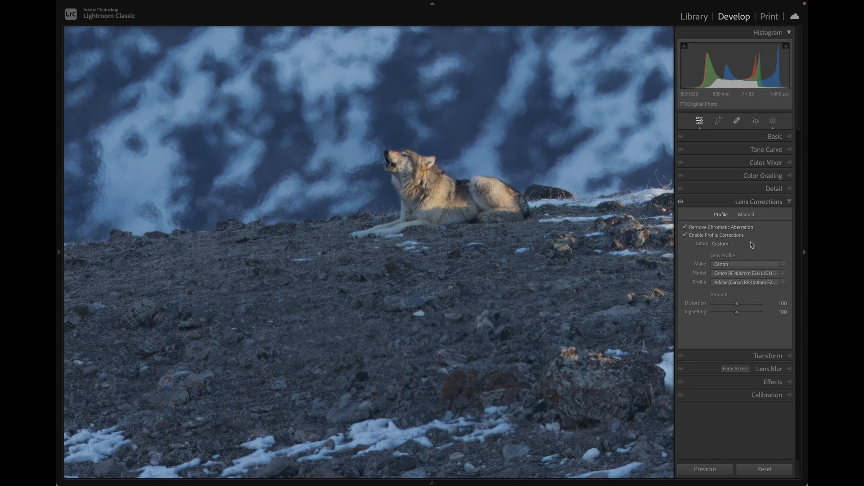
left_click(774, 202)
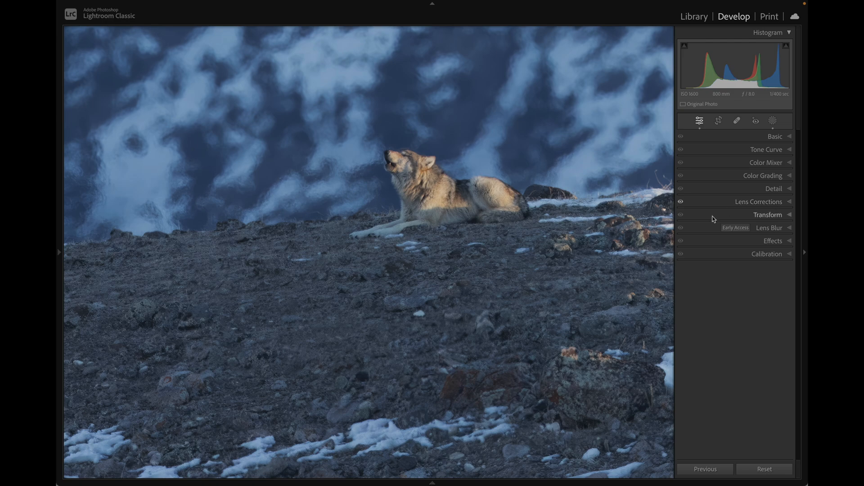
Step: Review the photo as a whole and close up on the wolf, and open the Basic adjustments
left_click(538, 197)
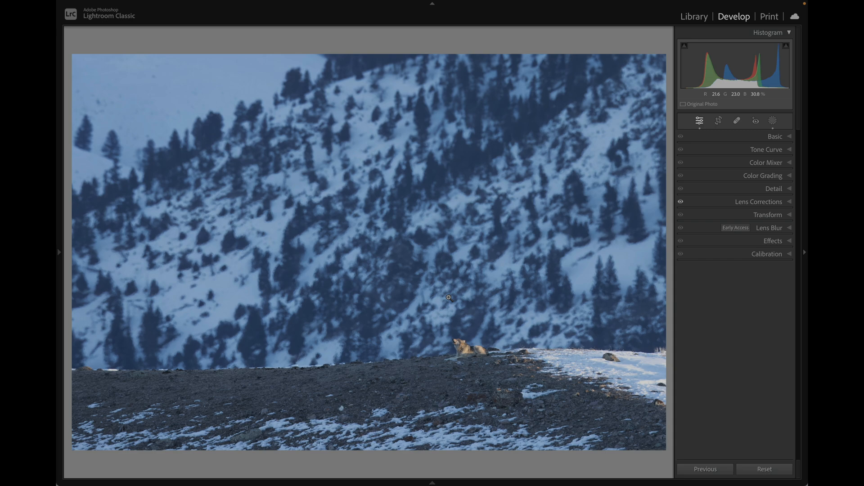
left_click(483, 350)
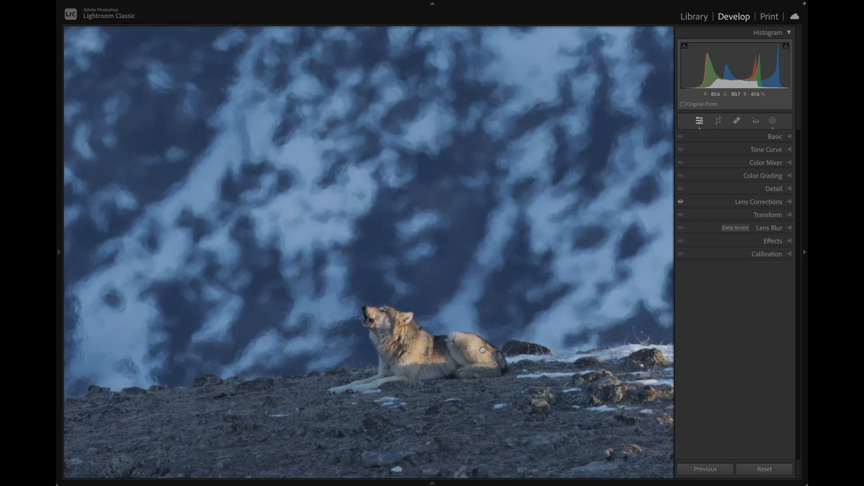
scroll(483, 350, "left", 5)
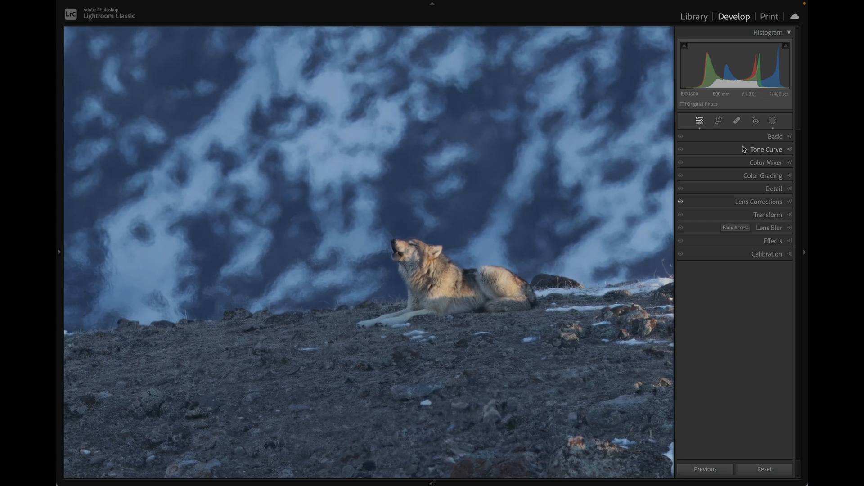
left_click(564, 230)
left_click(773, 135)
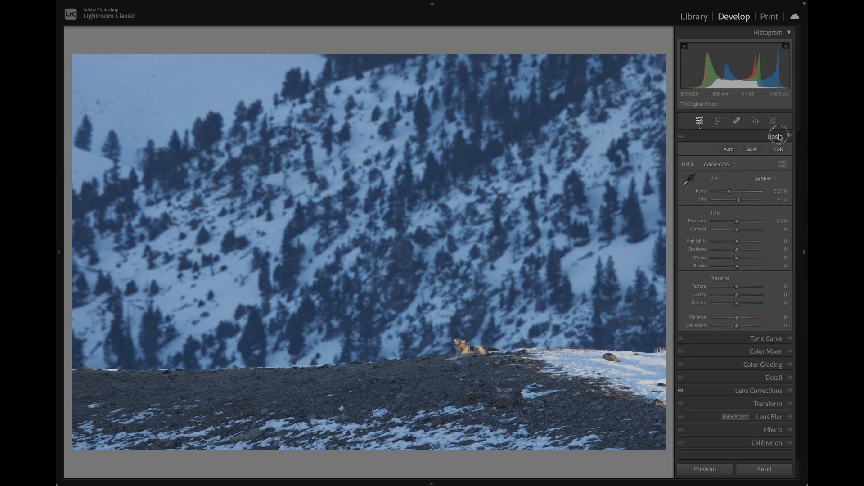
Step: Crop the photo tighter at the Original aspect ratio, placing the wolf near the lower-right rule-of-thirds intersection
left_click(719, 121)
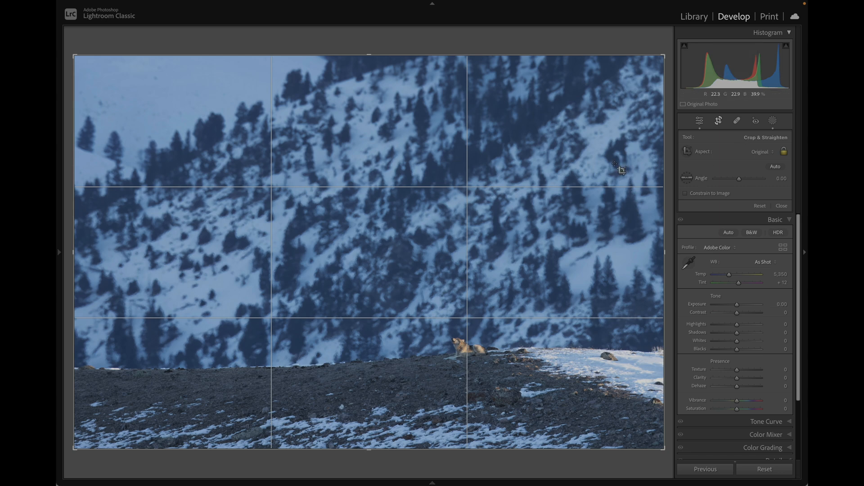
left_click_drag(78, 61, 177, 118)
left_click_drag(426, 238, 487, 243)
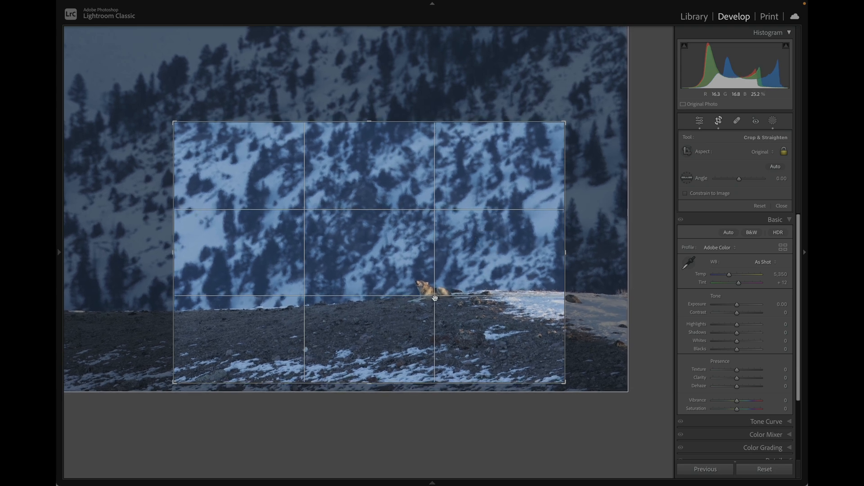
left_click_drag(437, 296, 438, 296)
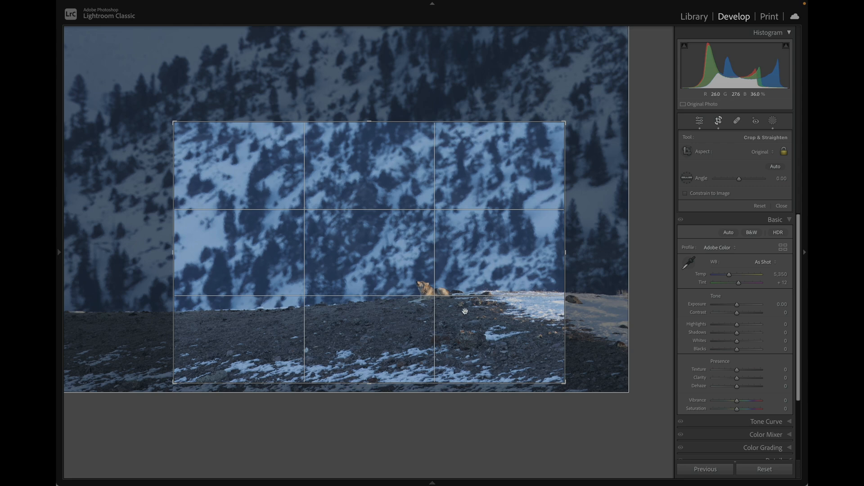
mouse_move(445, 287)
left_mouse_down()
mouse_move(455, 277)
mouse_move(437, 287)
mouse_move(457, 284)
mouse_move(447, 286)
left_mouse_up()
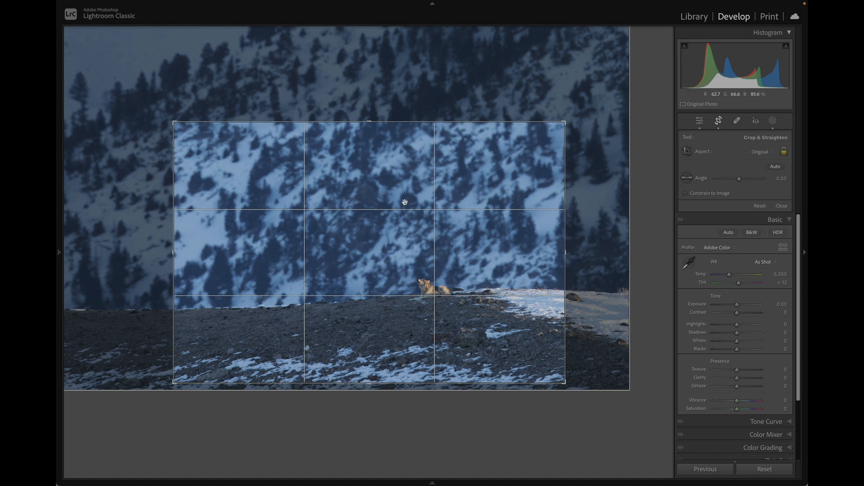
left_click_drag(465, 260, 458, 261)
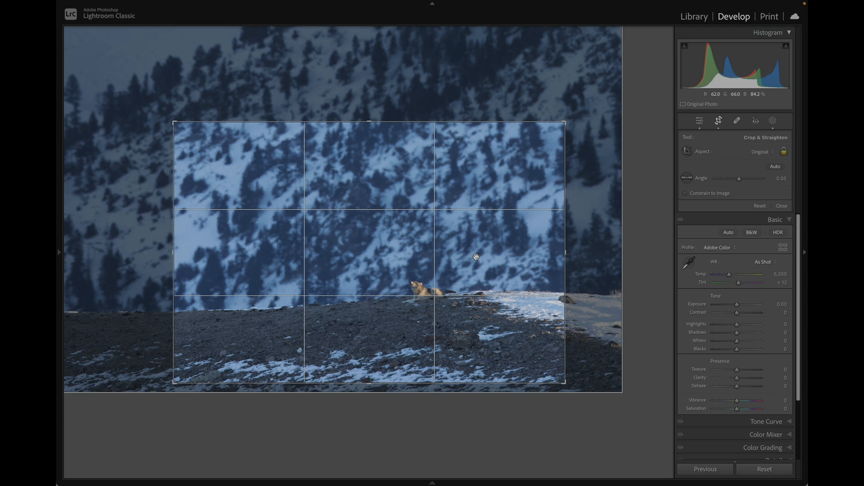
key("Return")
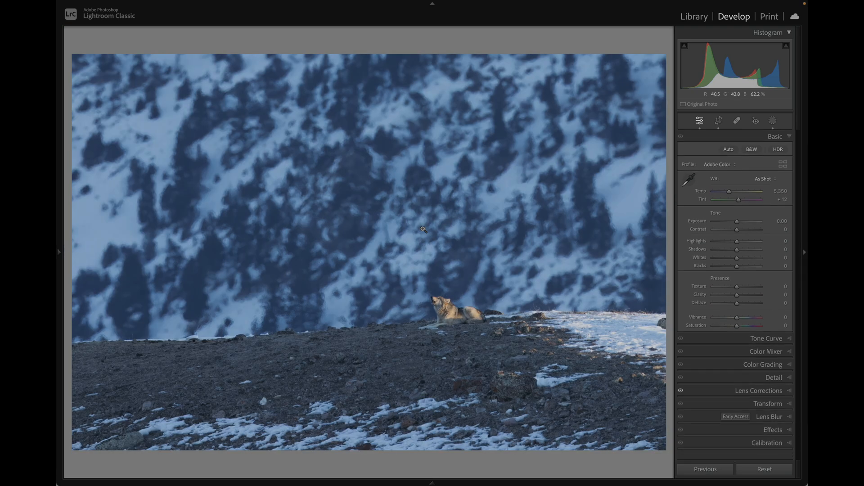
Step: Recheck the wolf's placement against the crop grid and review the cropped photo at different magnifications
key("r")
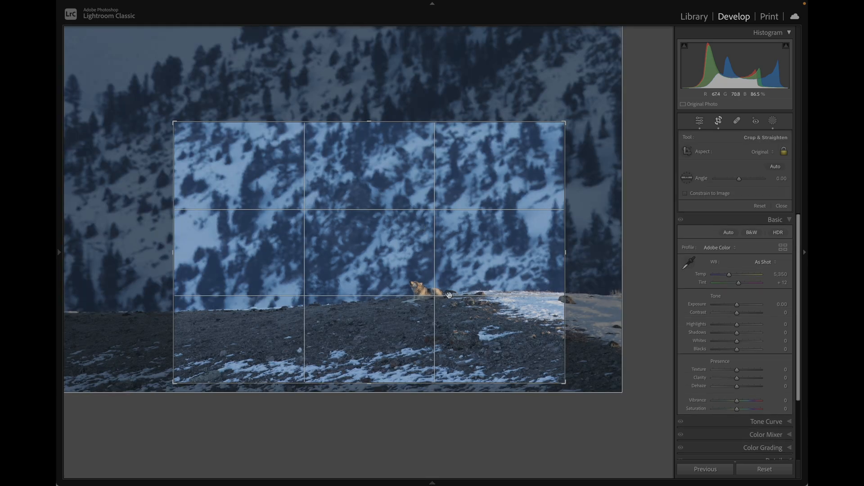
key("Return")
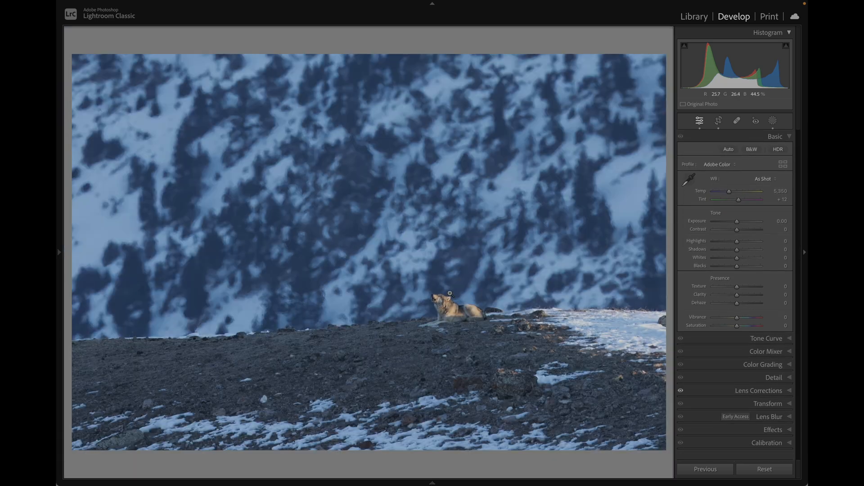
left_click(449, 293)
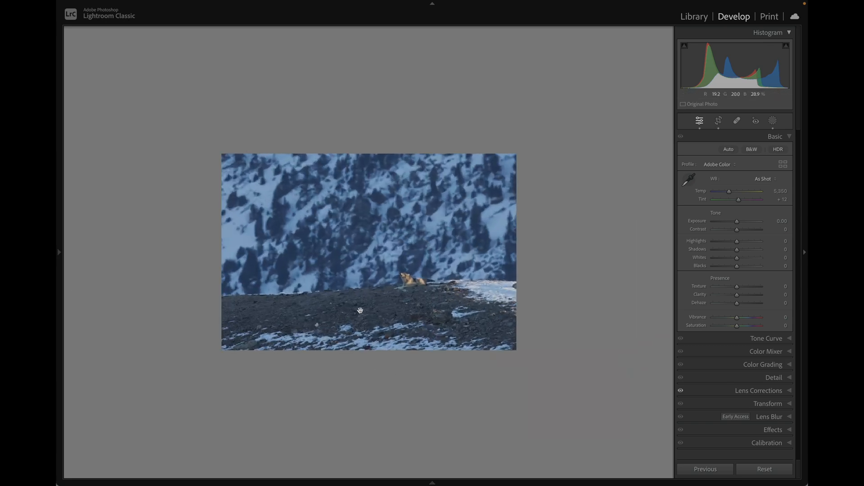
left_click(366, 272)
left_click(365, 272)
left_click(366, 272)
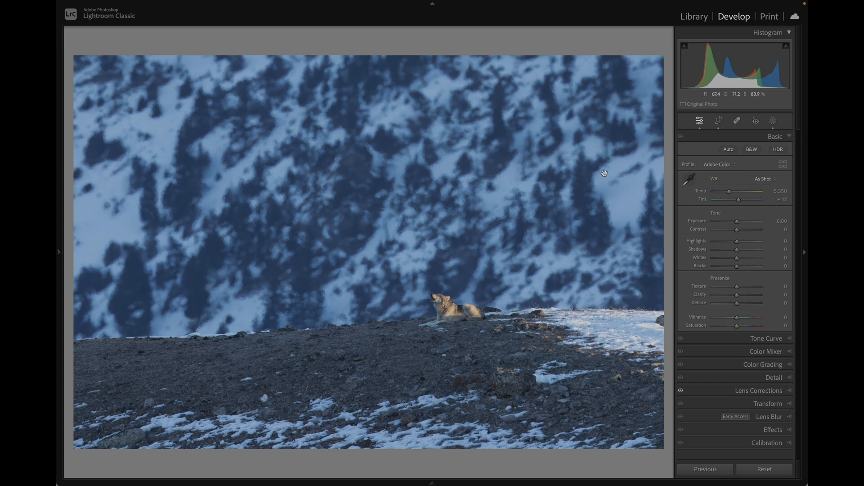
Step: Create a Radial Gradient mask centred on the wolf, as a wide ellipse spanning roughly the width of the photo
left_click(772, 120)
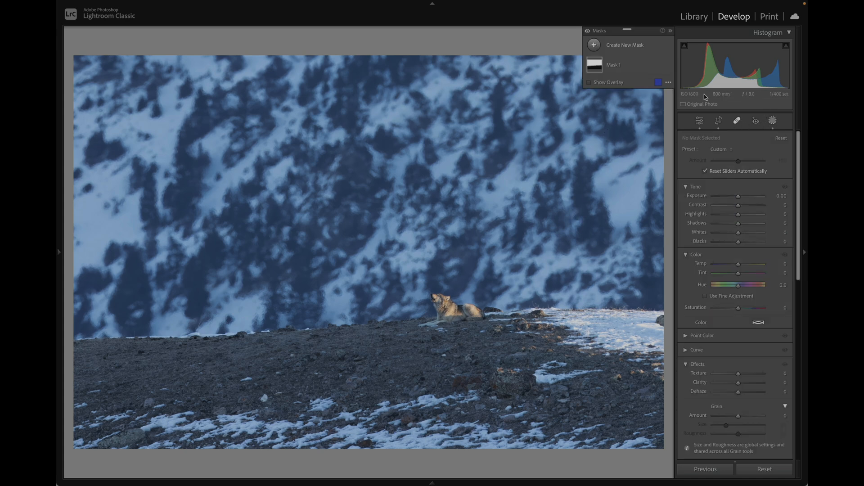
left_click(629, 46)
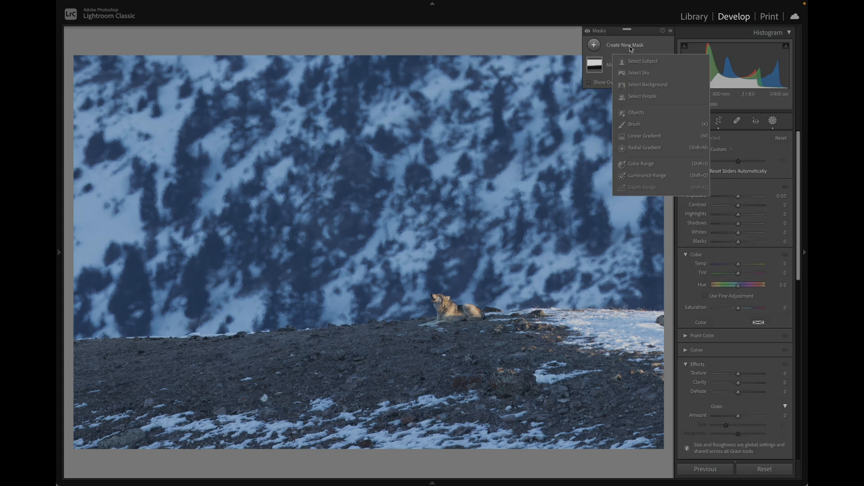
left_click(650, 148)
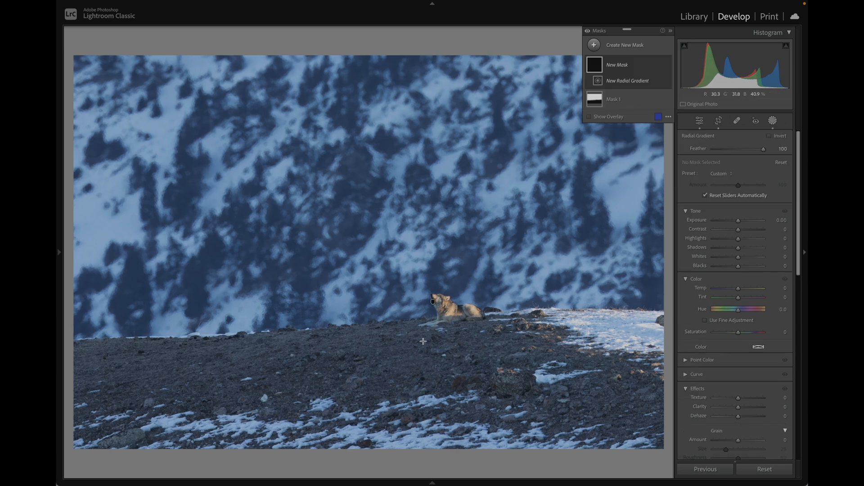
mouse_move(454, 311)
left_mouse_down()
mouse_move(414, 310)
mouse_move(87, 234)
mouse_move(60, 171)
mouse_move(62, 194)
left_mouse_up()
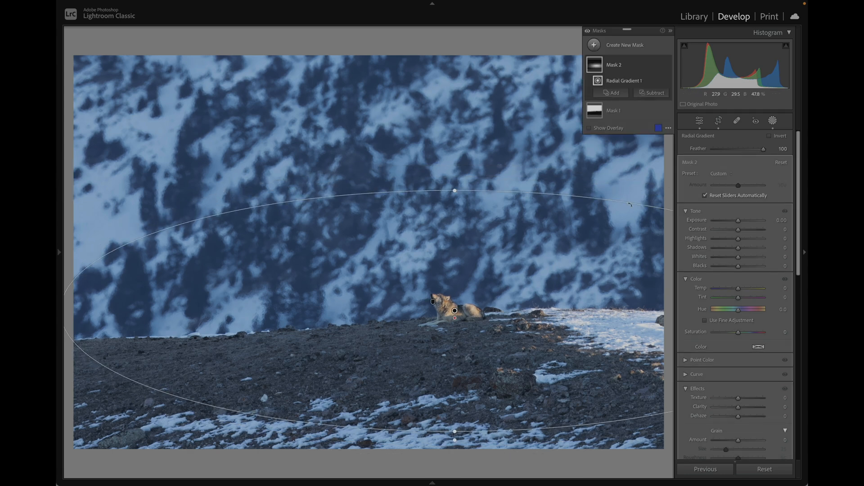
Step: Set the radial mask's Clarity to 15 and Texture to 10
scroll(750, 373, "down", 2)
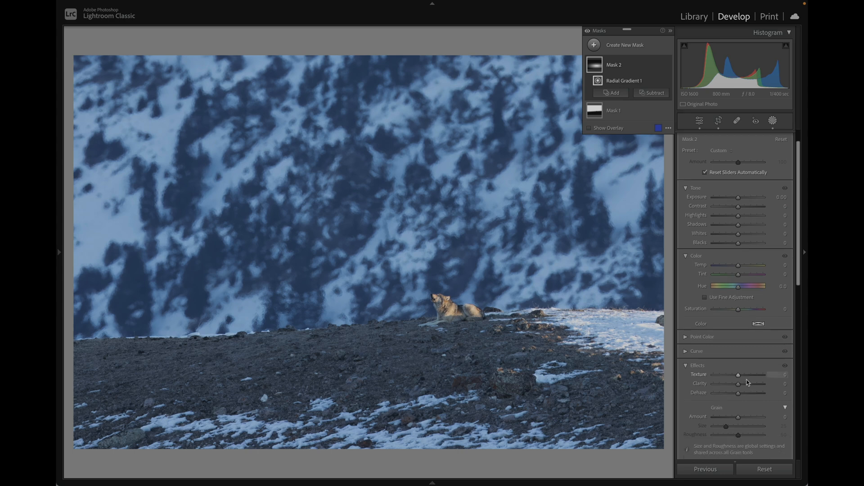
left_click_drag(740, 367, 742, 368)
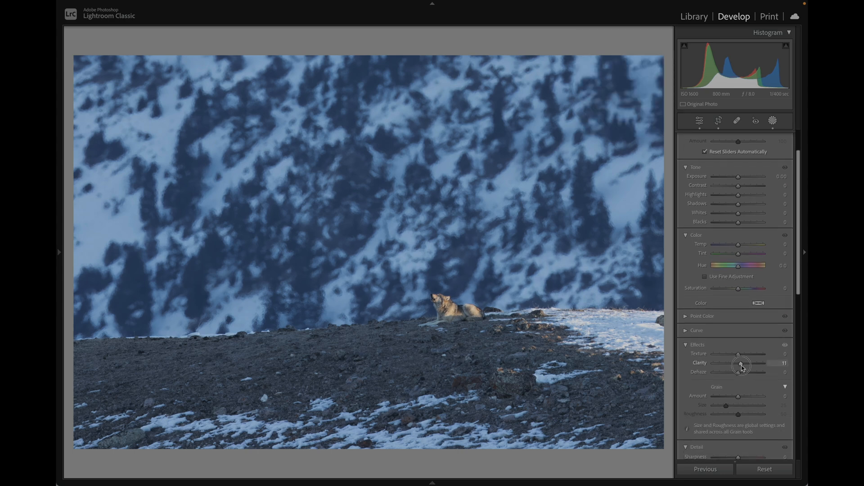
left_click_drag(743, 367, 743, 366)
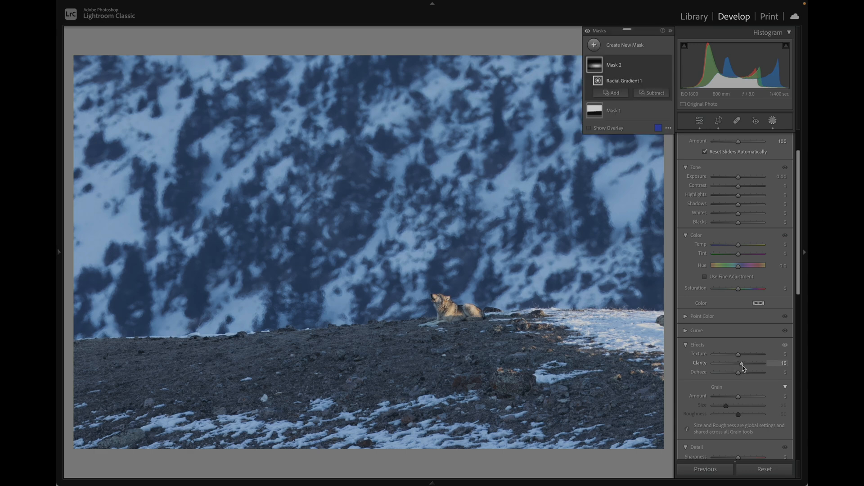
left_click(783, 354)
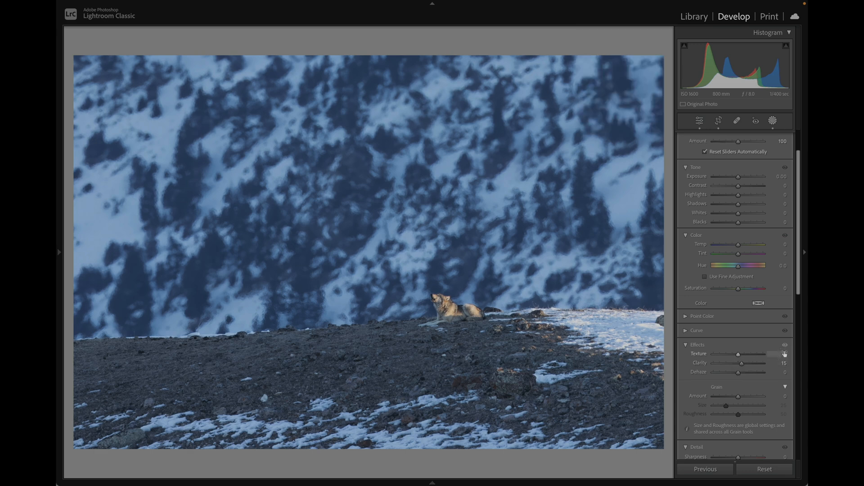
type("10")
key("Return")
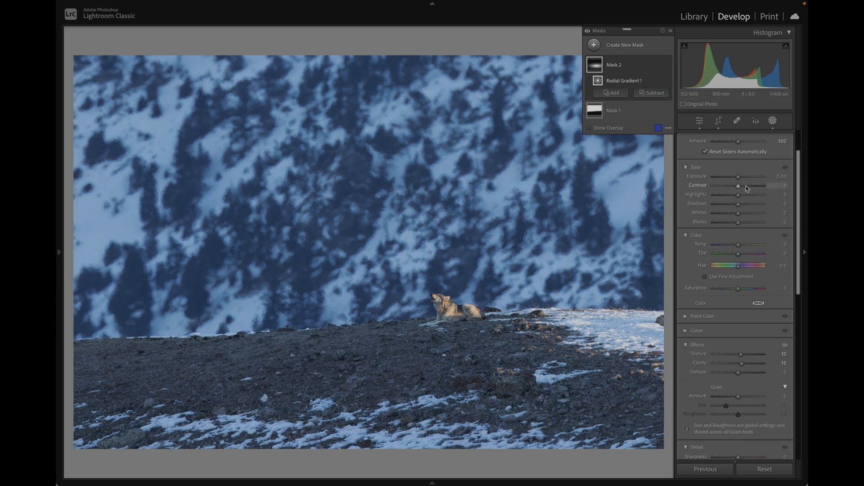
Step: Set the radial mask's Exposure to 0.2 and close the masking tool
left_click_drag(738, 177, 740, 179)
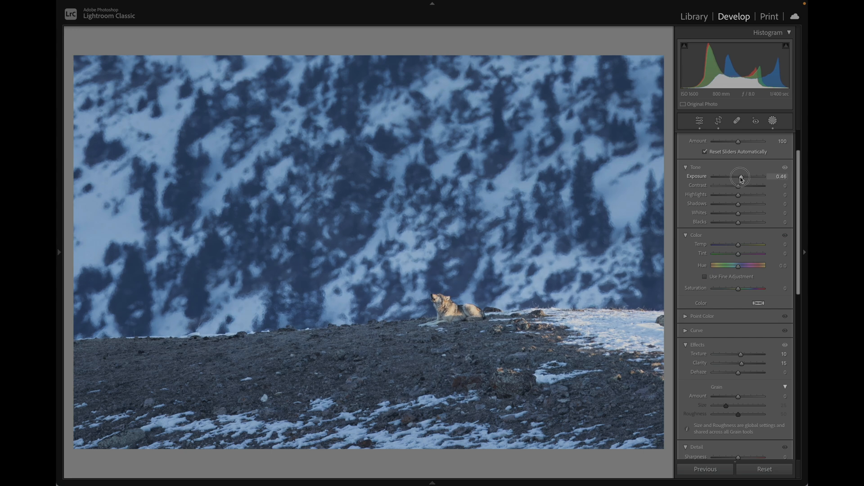
left_click_drag(741, 179, 739, 178)
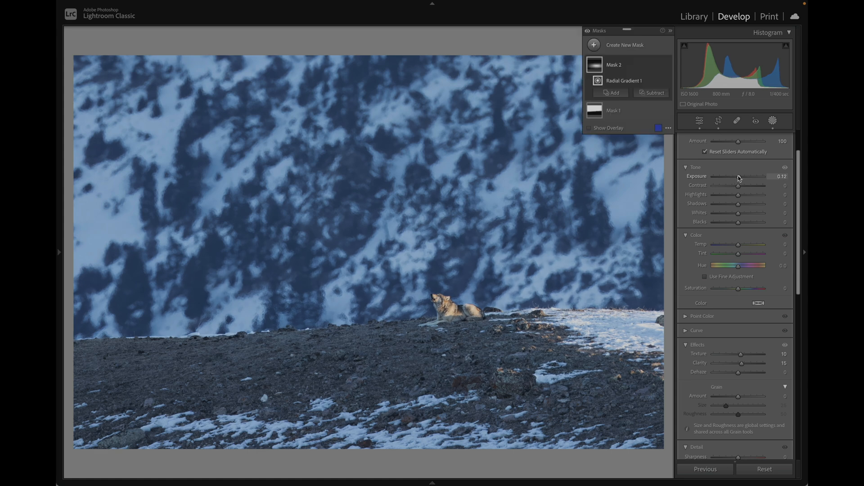
left_click(781, 177)
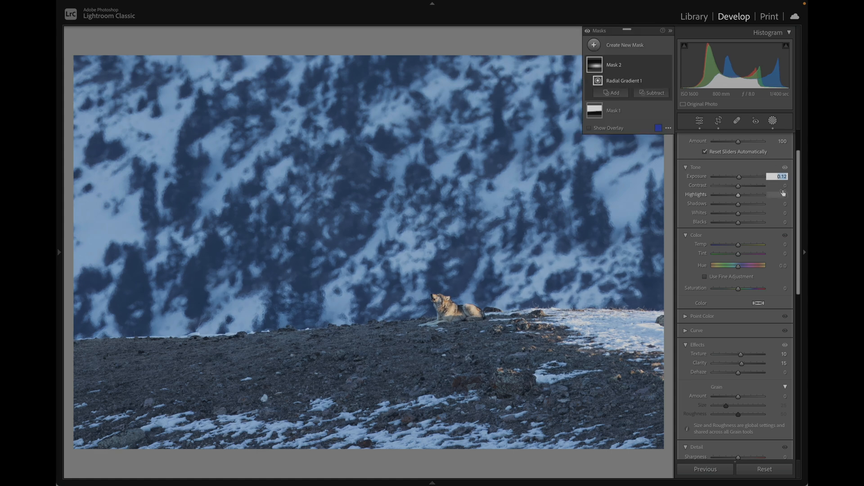
type("0.2")
key("Return")
key("shift+w")
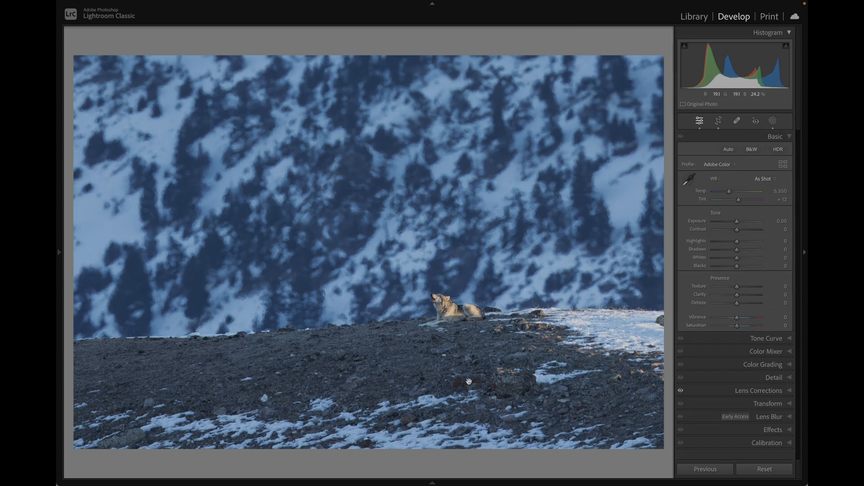
Step: Examine the wolf's fur and edges close up with the clipping indicators turned on
left_click(466, 311)
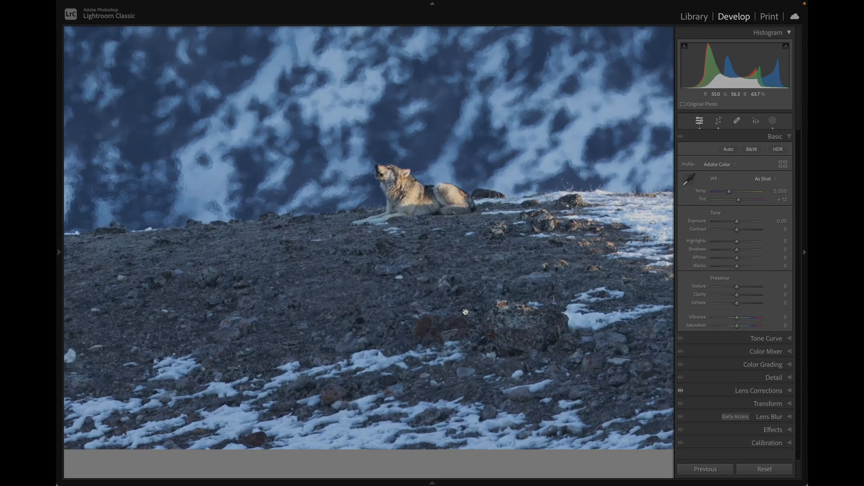
scroll(465, 312, "up", 5)
scroll(466, 312, "up", 4)
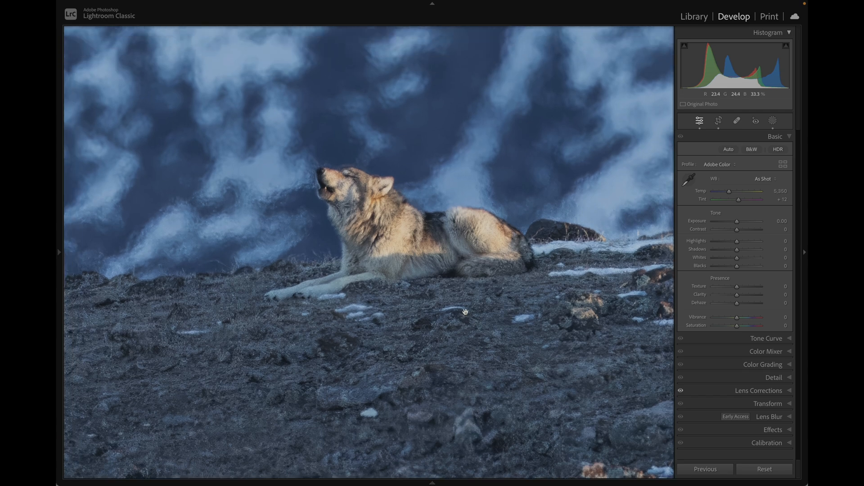
key("j")
scroll(459, 232, "up", 3)
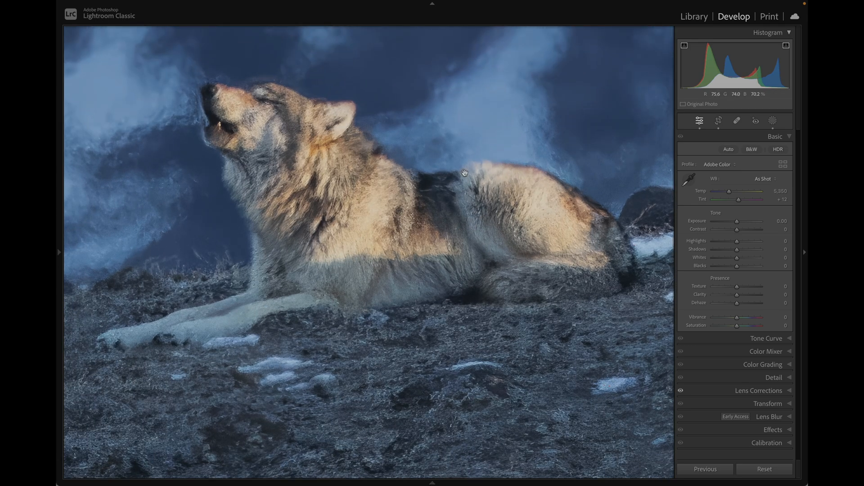
left_click(403, 230)
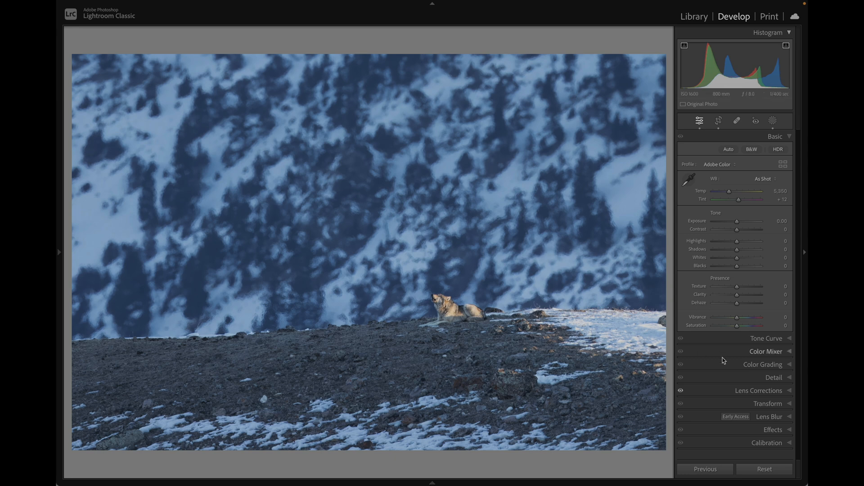
Step: Add a post-crop vignette with Amount -15 and compare the photo with the effect off and on
left_click(760, 429)
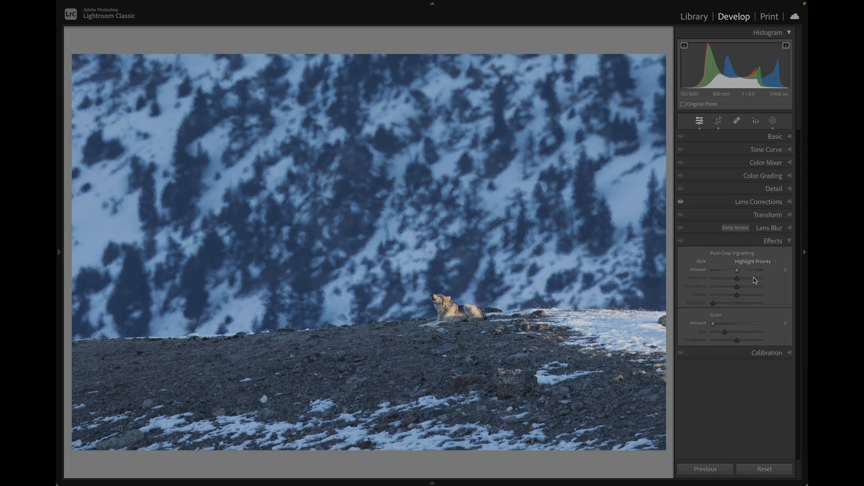
left_click_drag(737, 271, 733, 274)
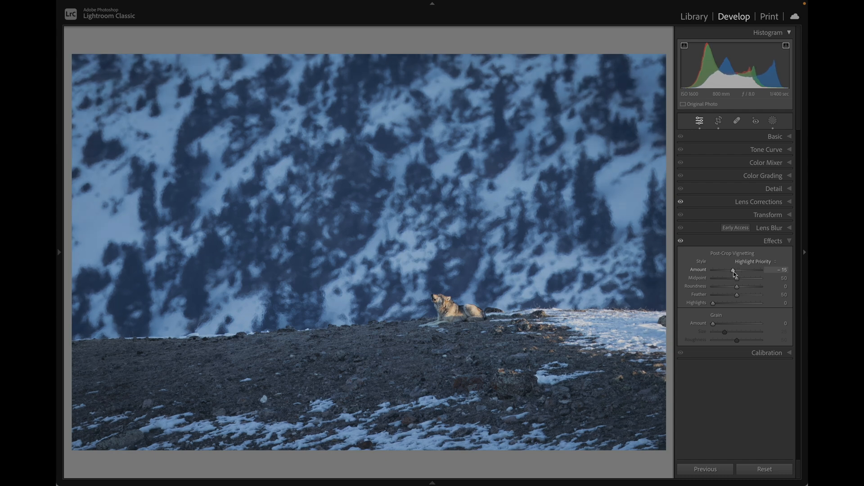
left_click(681, 242)
left_click(681, 242)
left_click(681, 242)
left_click(681, 242)
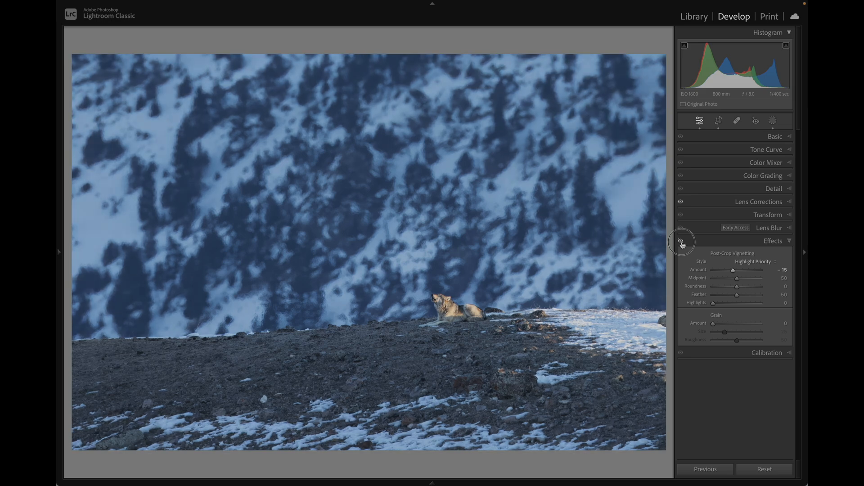
left_click(681, 242)
left_click(681, 242)
left_click(680, 242)
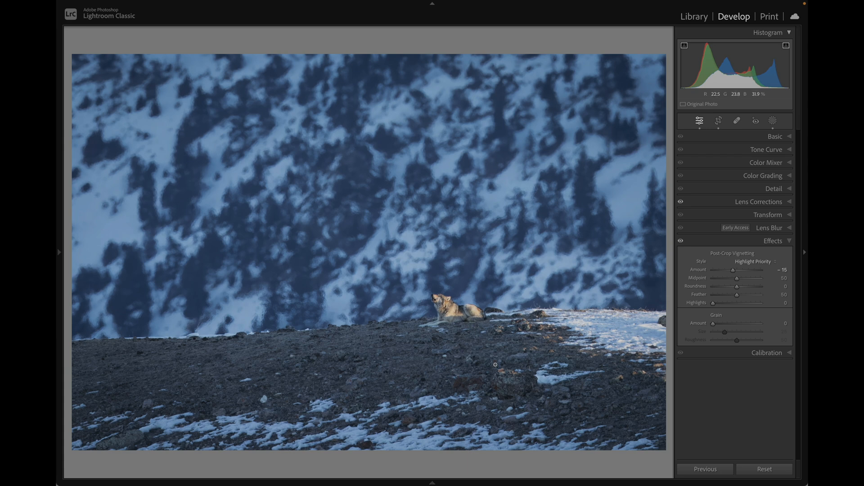
Step: Tighten the crop around the wolf at the original aspect ratio, placing the animal in the lower third with the mountainside above it
key("r")
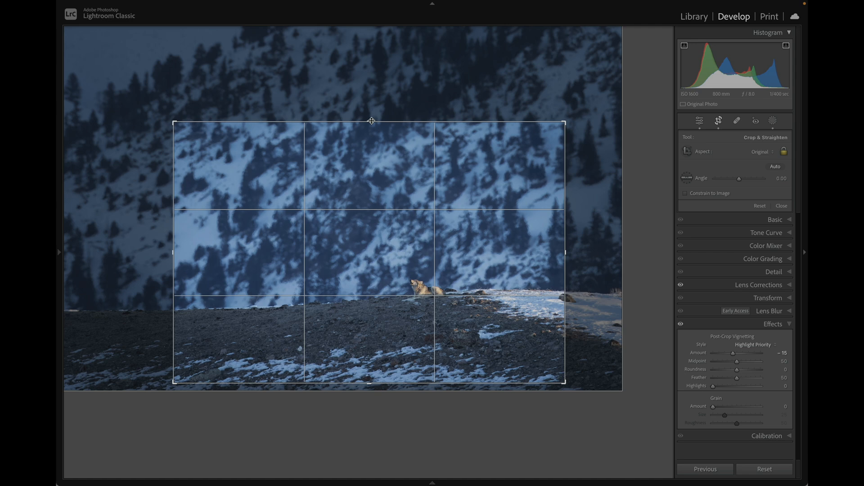
left_click_drag(371, 121, 370, 165)
left_click_drag(426, 259, 411, 235)
key("Return")
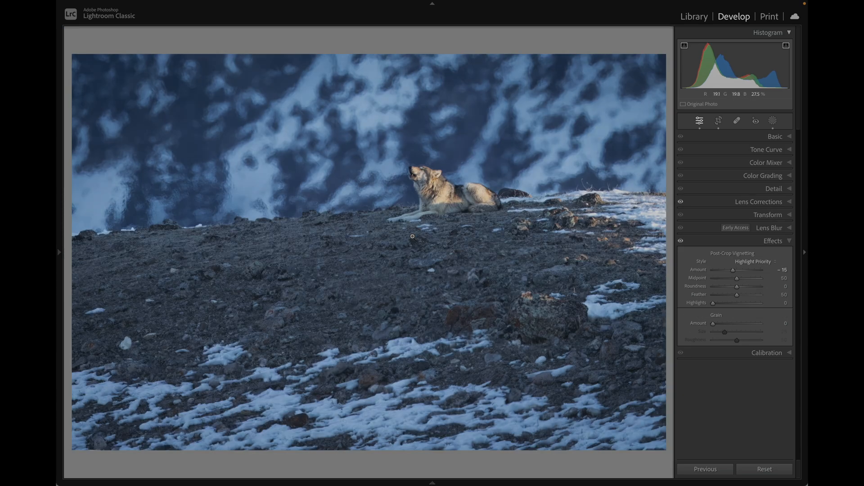
key("r")
left_click_drag(385, 234, 386, 277)
key("Return")
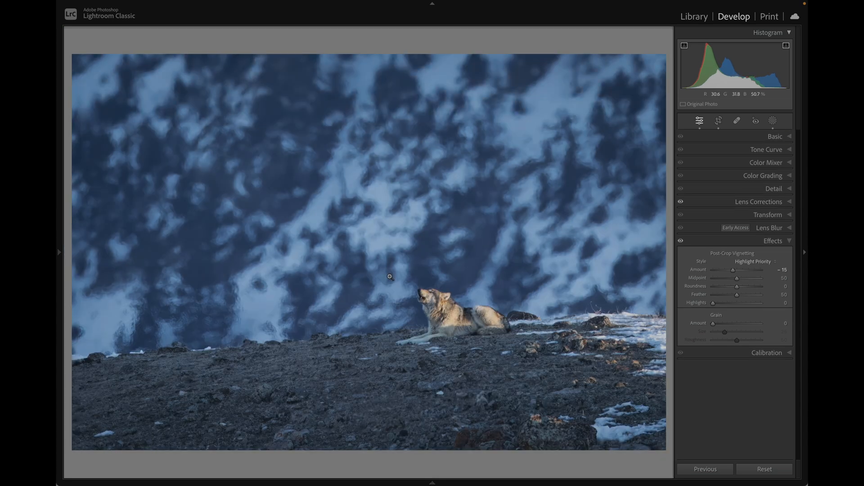
Step: Nudge the crop slightly so the wolf sits a little closer to the centre, and check the animal close up
key("r")
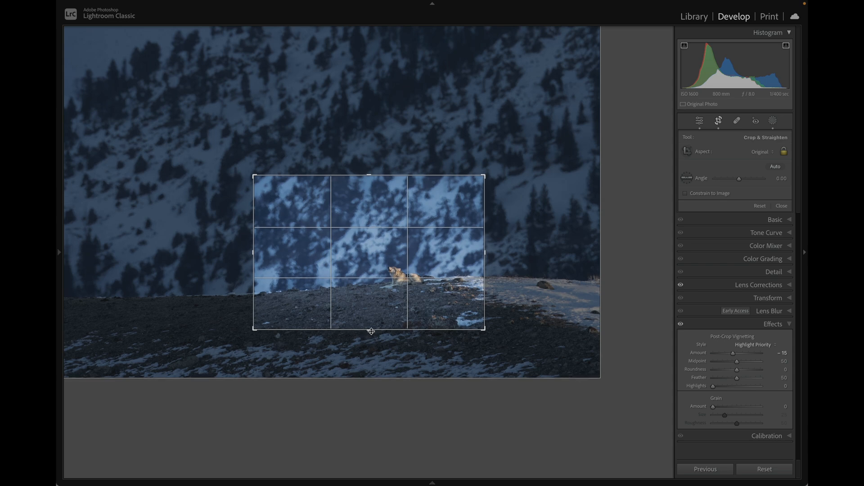
key("Return")
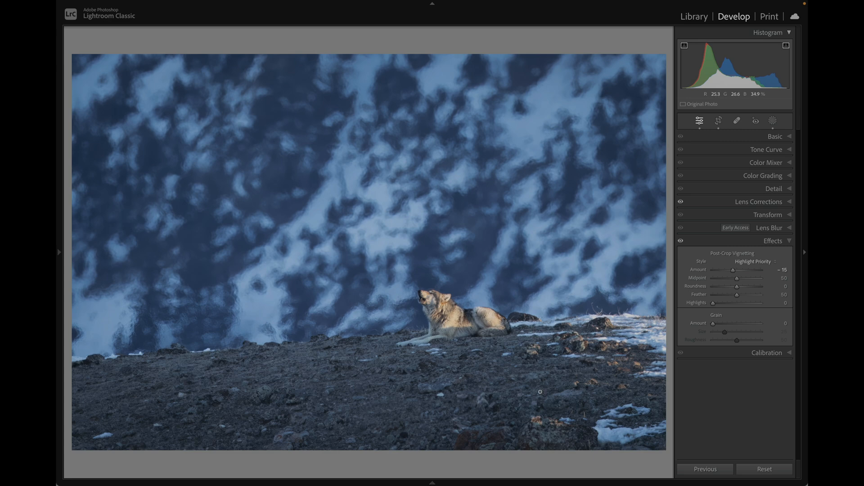
key("r")
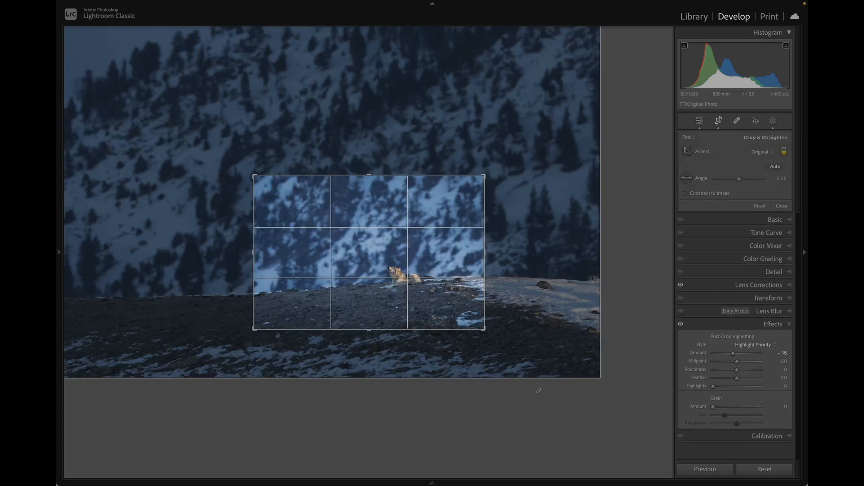
left_click_drag(370, 304, 372, 291)
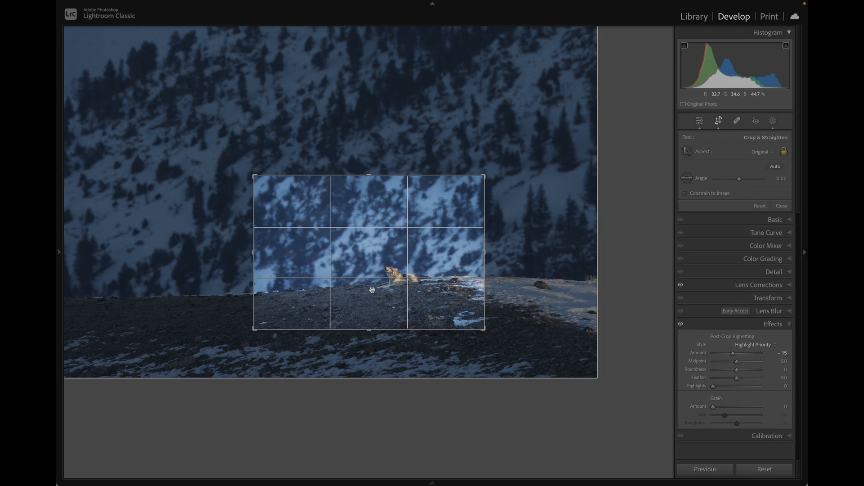
key("Return")
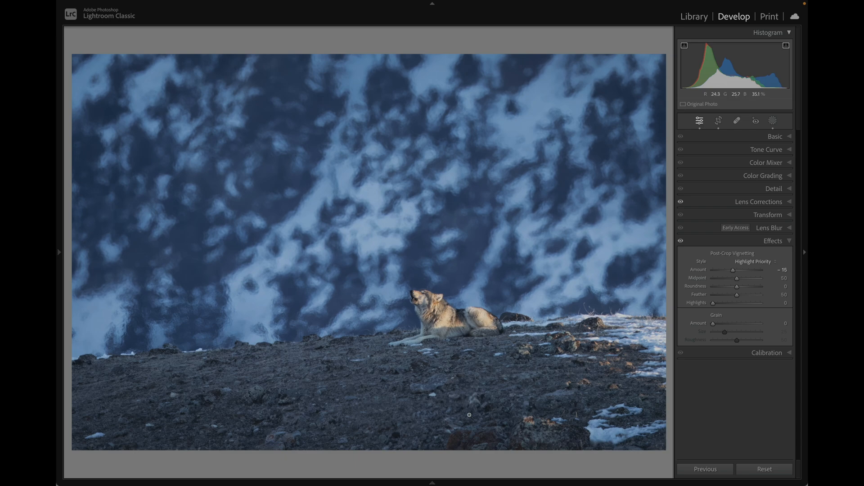
left_click(455, 333)
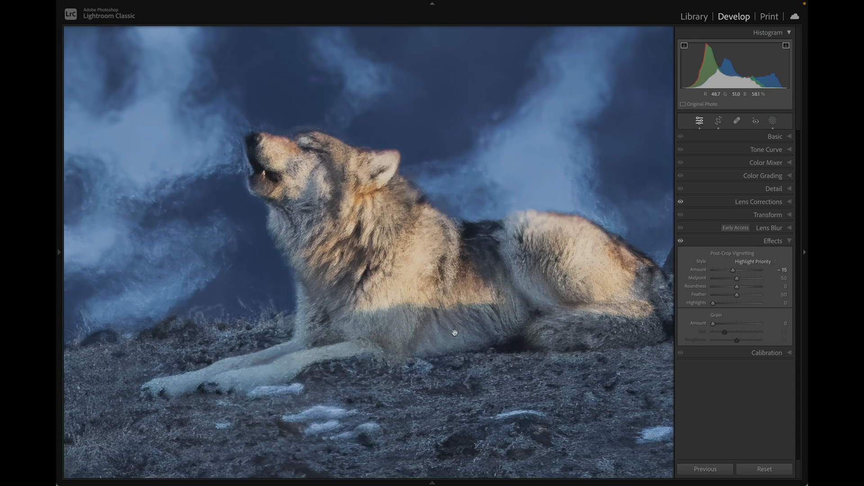
left_click(422, 359)
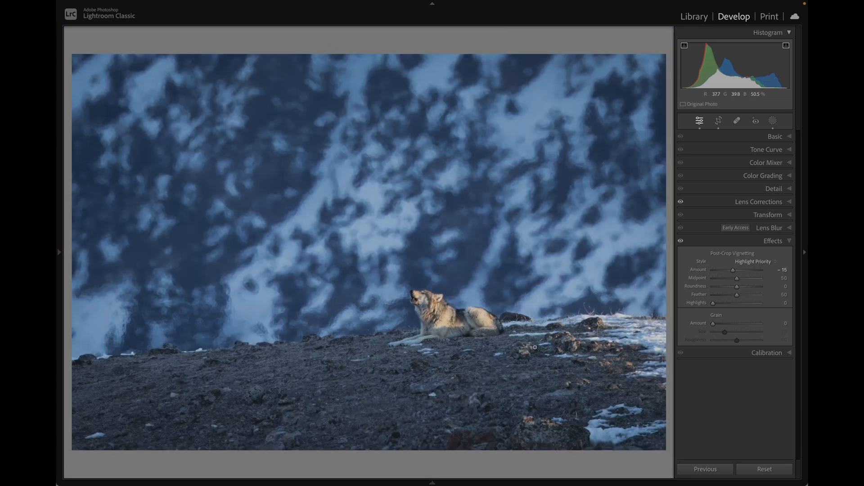
Step: Set the whole photo's Blacks to -20 and Whites to +11
left_click(772, 136)
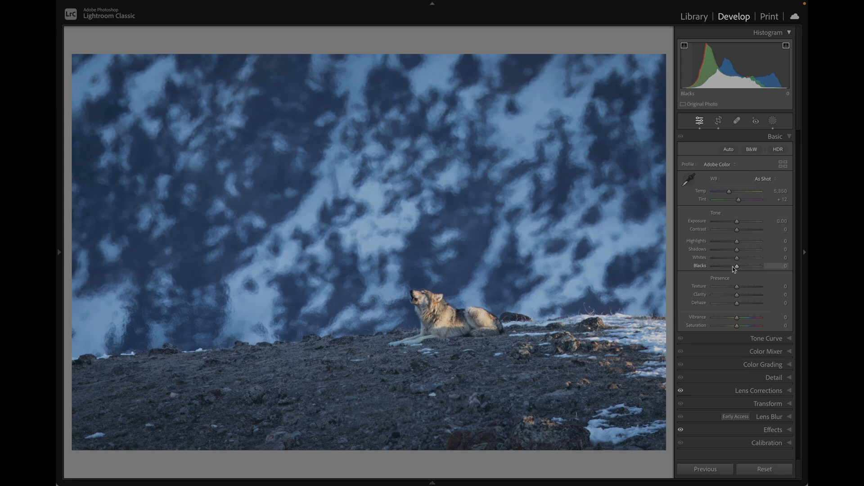
left_click_drag(733, 267, 726, 268)
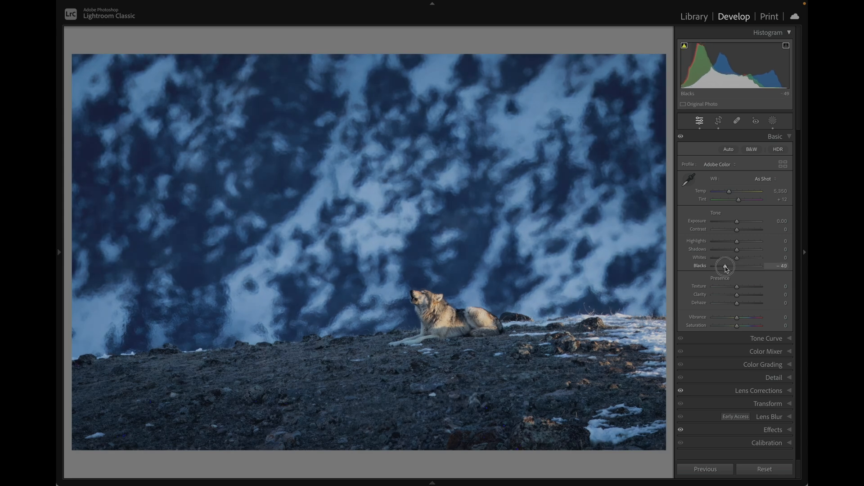
mouse_move(725, 268)
left_mouse_down()
mouse_move(712, 268)
mouse_move(730, 269)
left_mouse_up()
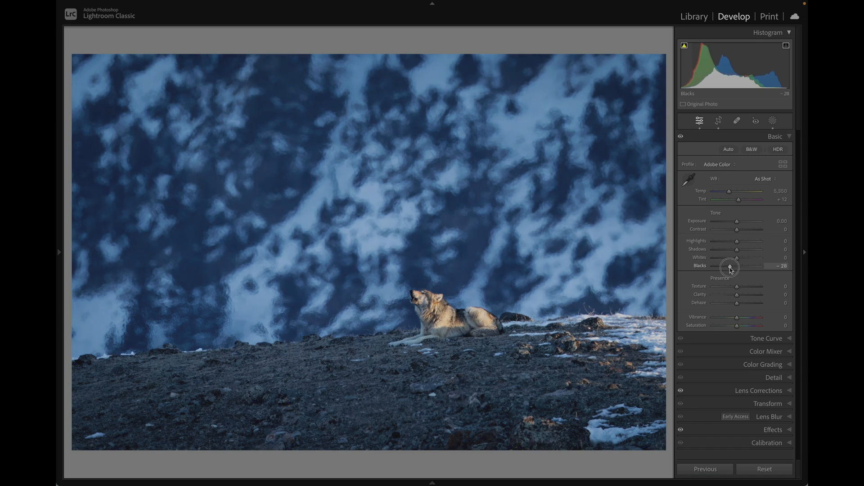
left_click_drag(730, 269, 732, 270)
mouse_move(736, 260)
left_mouse_down()
mouse_move(749, 260)
mouse_move(738, 261)
left_mouse_up()
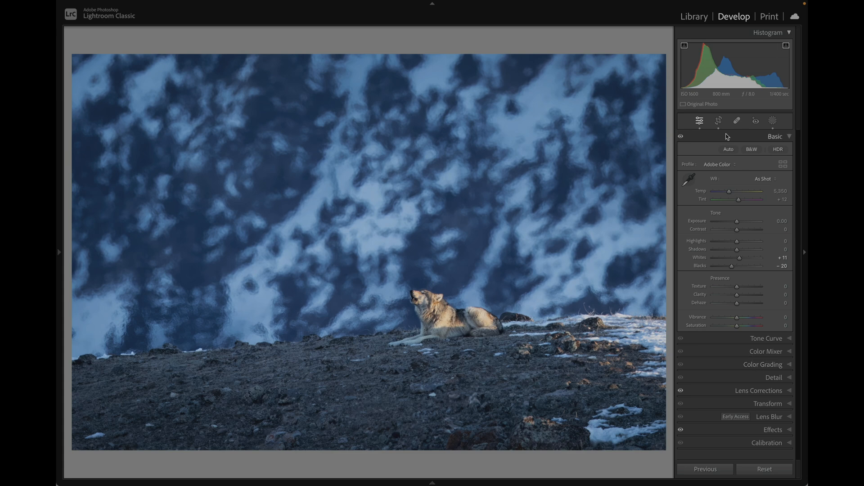
Step: Try the Camera Neutral and Camera Standard profiles, restoring Adobe Color and viewing the wolf close up
left_click(720, 164)
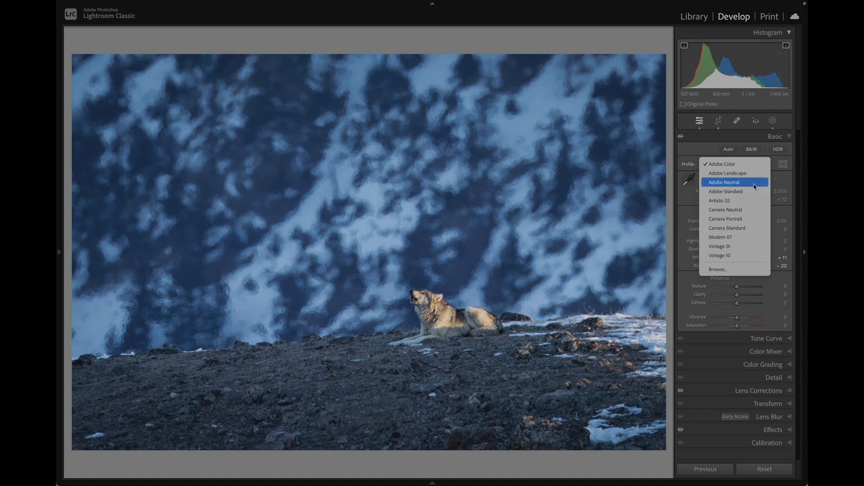
left_click(750, 214)
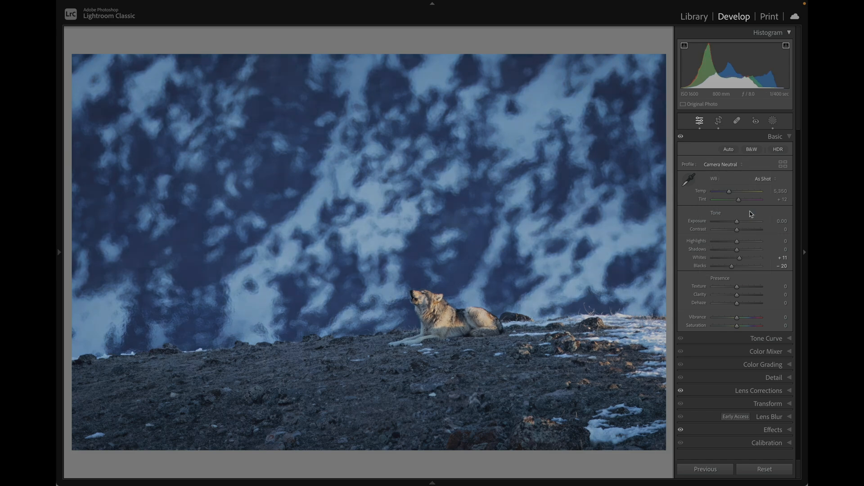
left_click(733, 164)
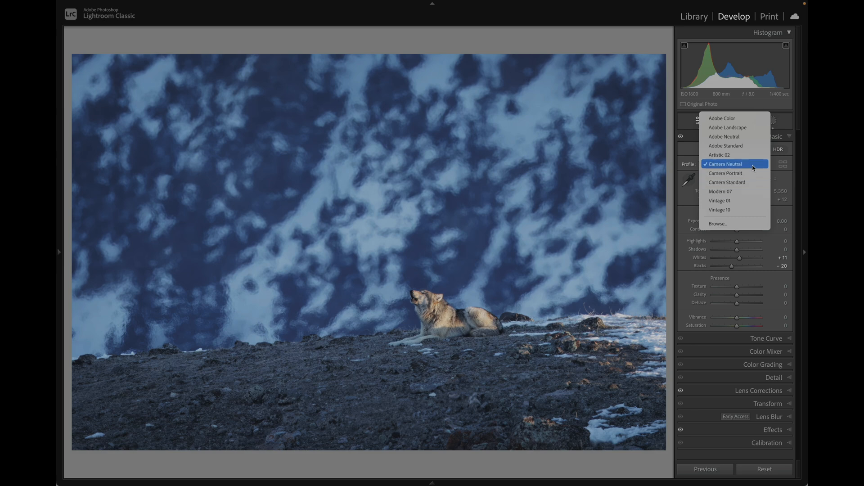
left_click(753, 181)
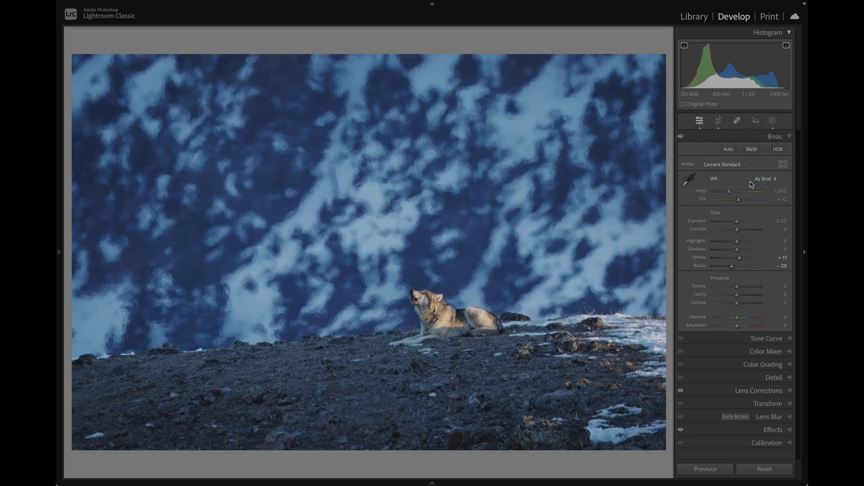
left_click(731, 165)
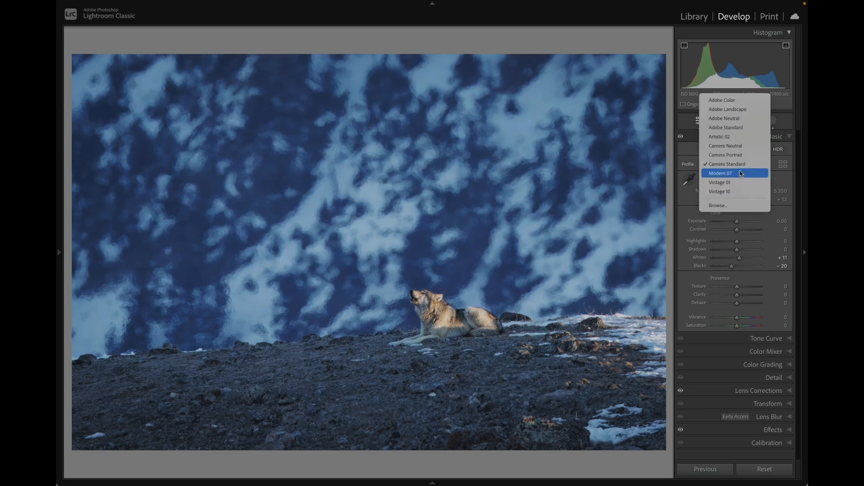
left_click(744, 102)
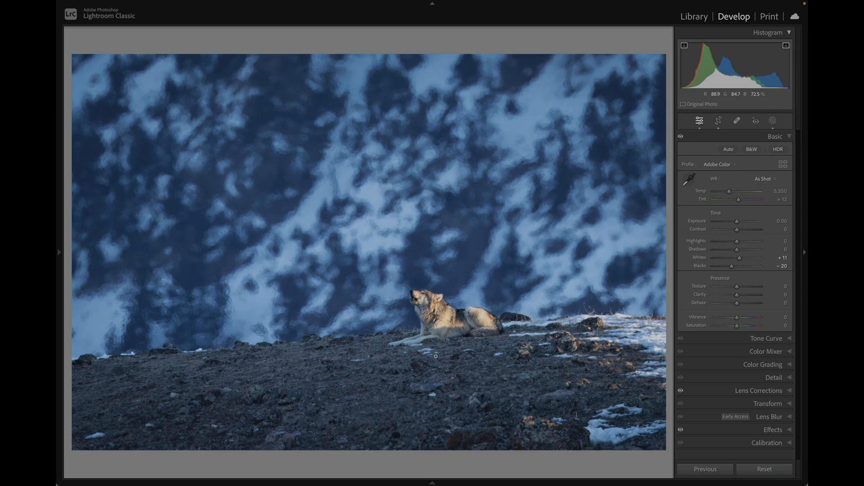
left_click(476, 340)
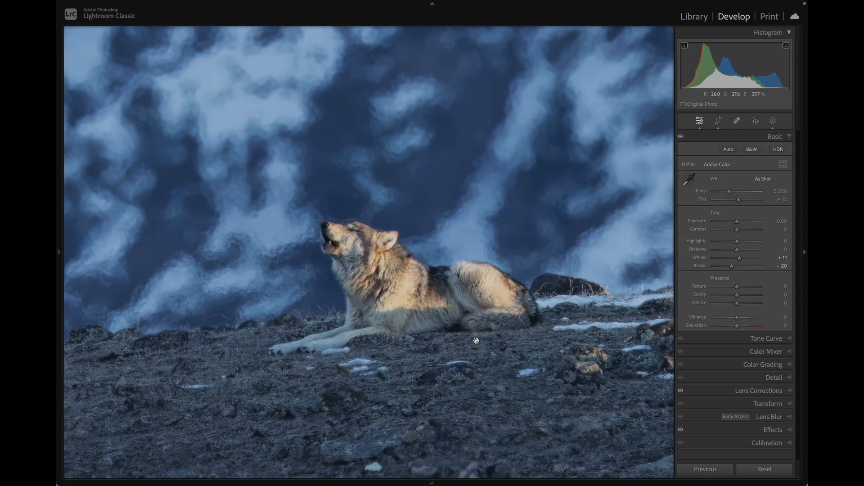
left_click(477, 340)
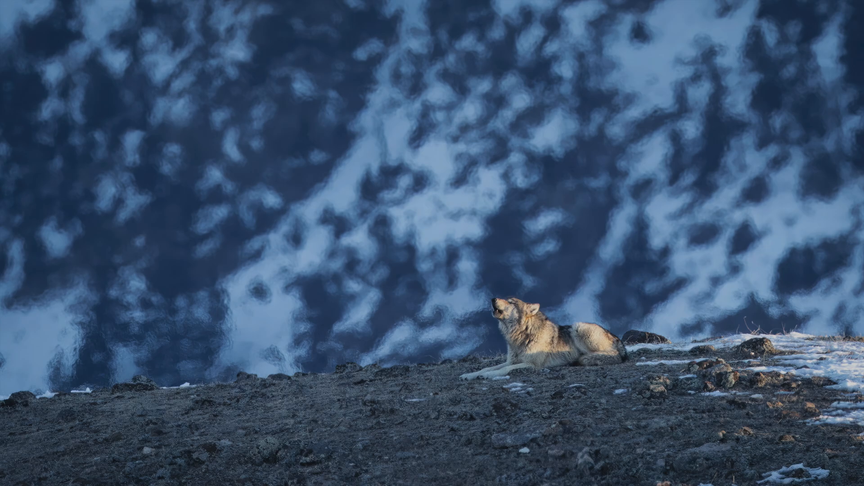